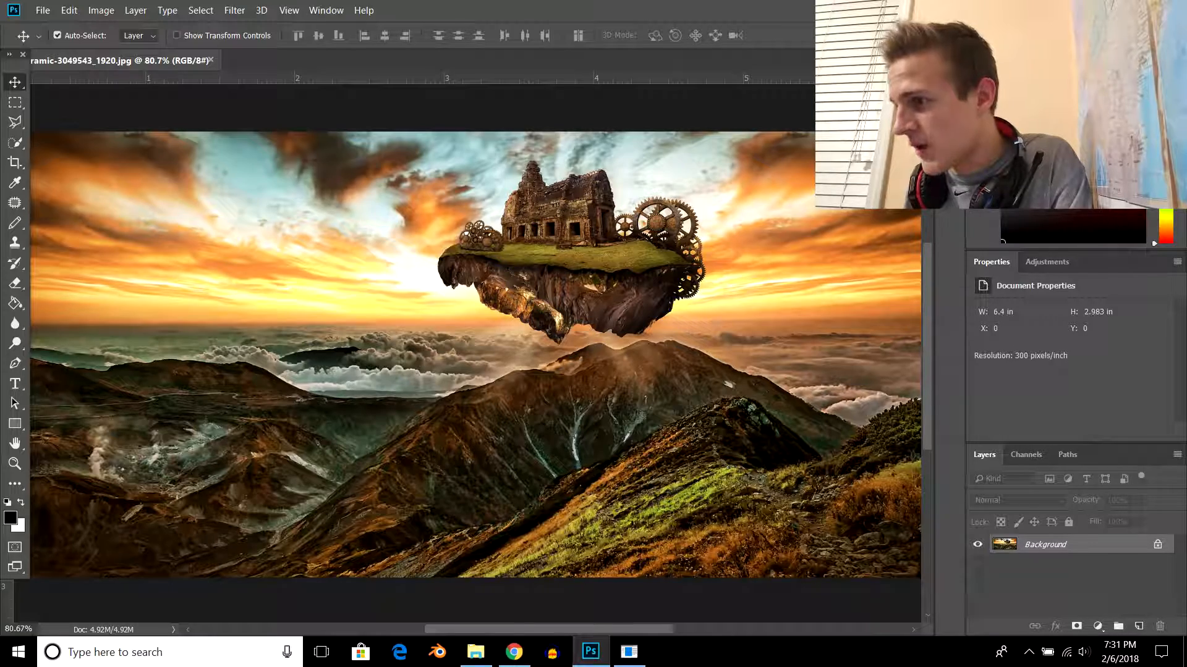
- Duplicate the Background layer and rename the copy as Foreground
{"action": "right_click", "coordinate": [1037, 545]}
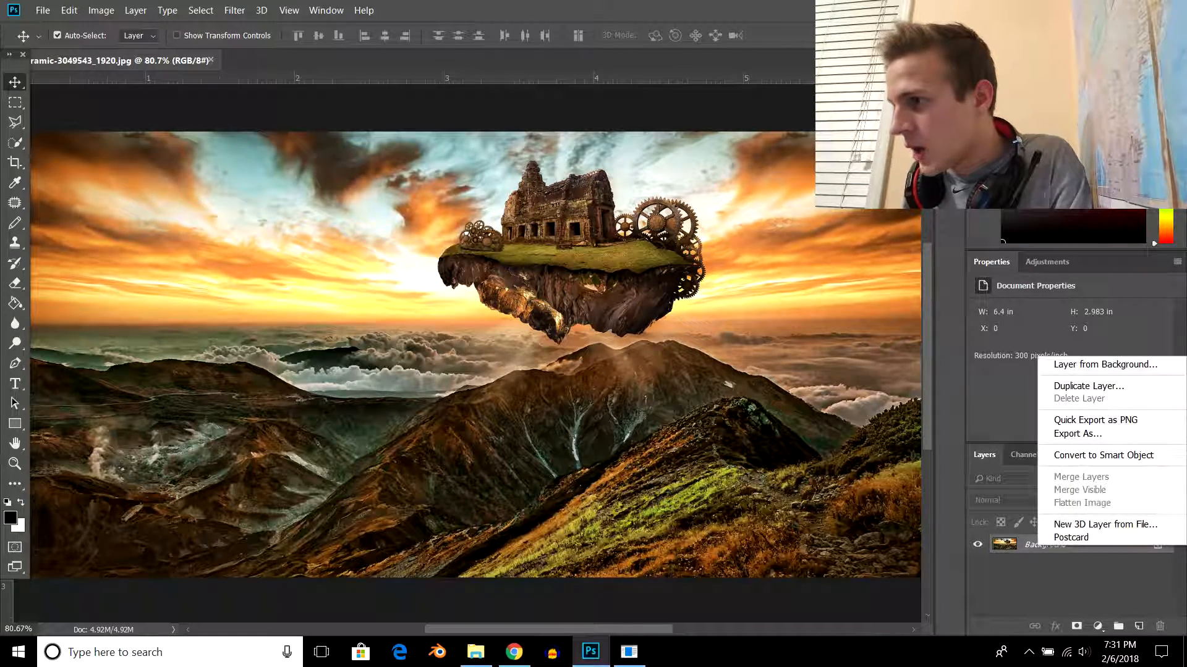
{"action": "left_click", "coordinate": [1088, 385]}
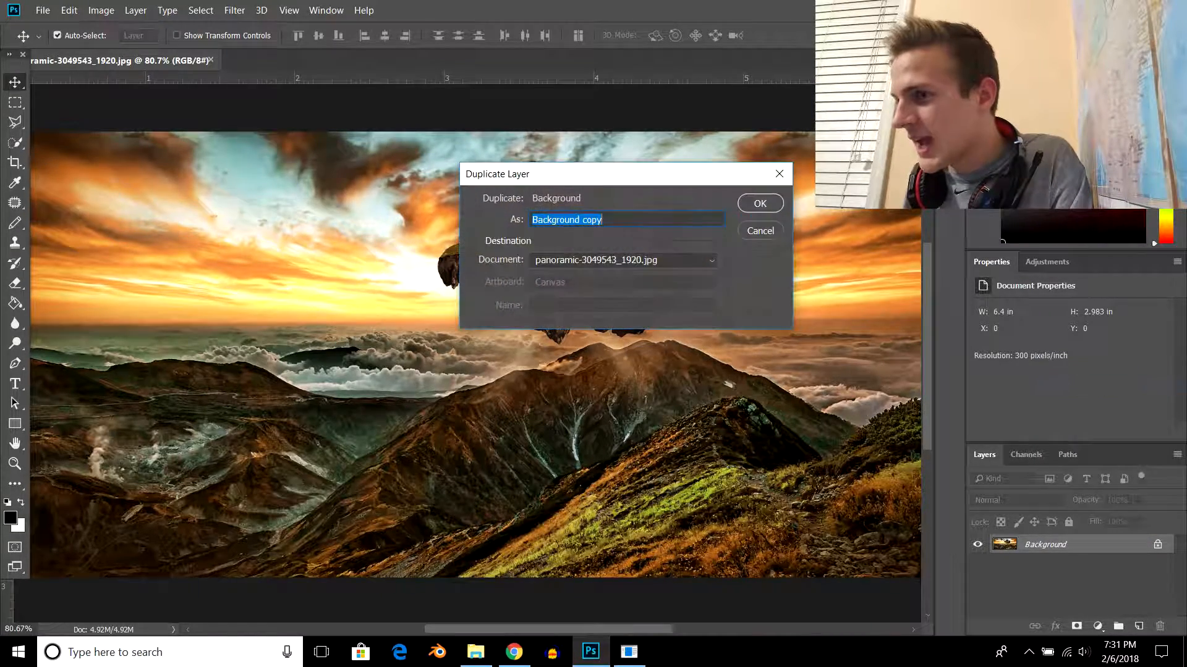
{"action": "key", "text": "Return"}
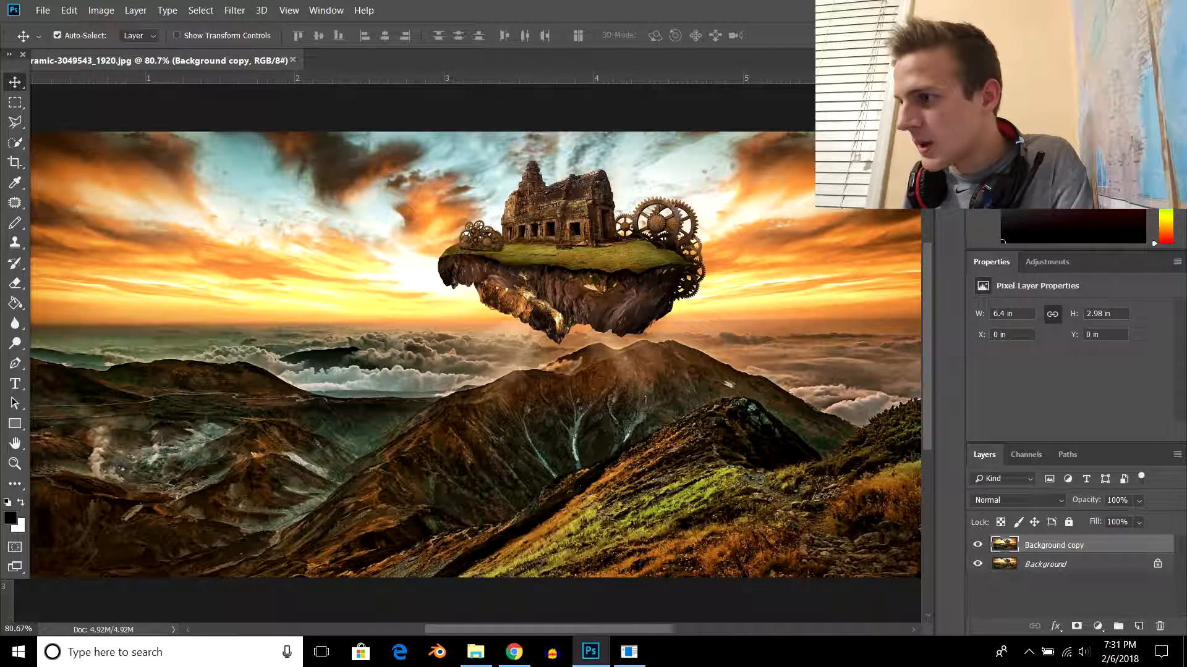
{"action": "double_click", "coordinate": [1053, 545]}
{"action": "type", "text": "fORE"}
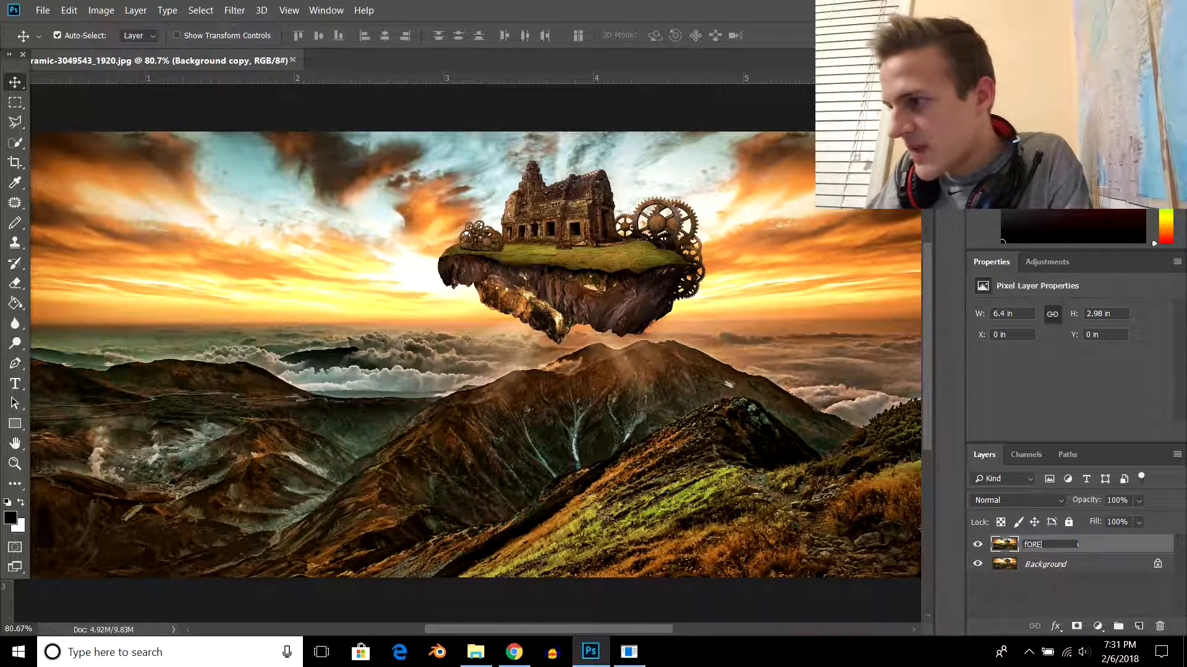
{"action": "key", "text": "BackSpace"}
{"action": "key", "text": "BackSpace"}
{"action": "key", "text": "BackSpace"}
{"action": "type", "text": "eground"}
{"action": "key", "text": "Return"}
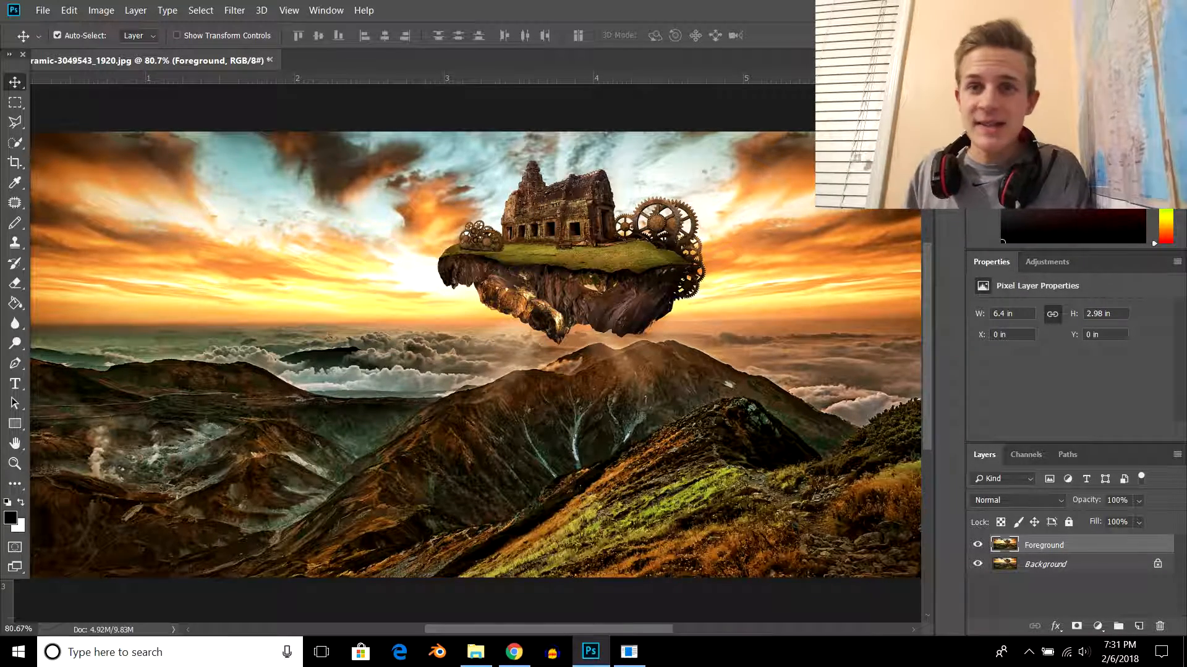
- Select the floating island with its temple and gears on the Foreground layer using the Quick Selection tool
{"action": "left_click", "coordinate": [1046, 565]}
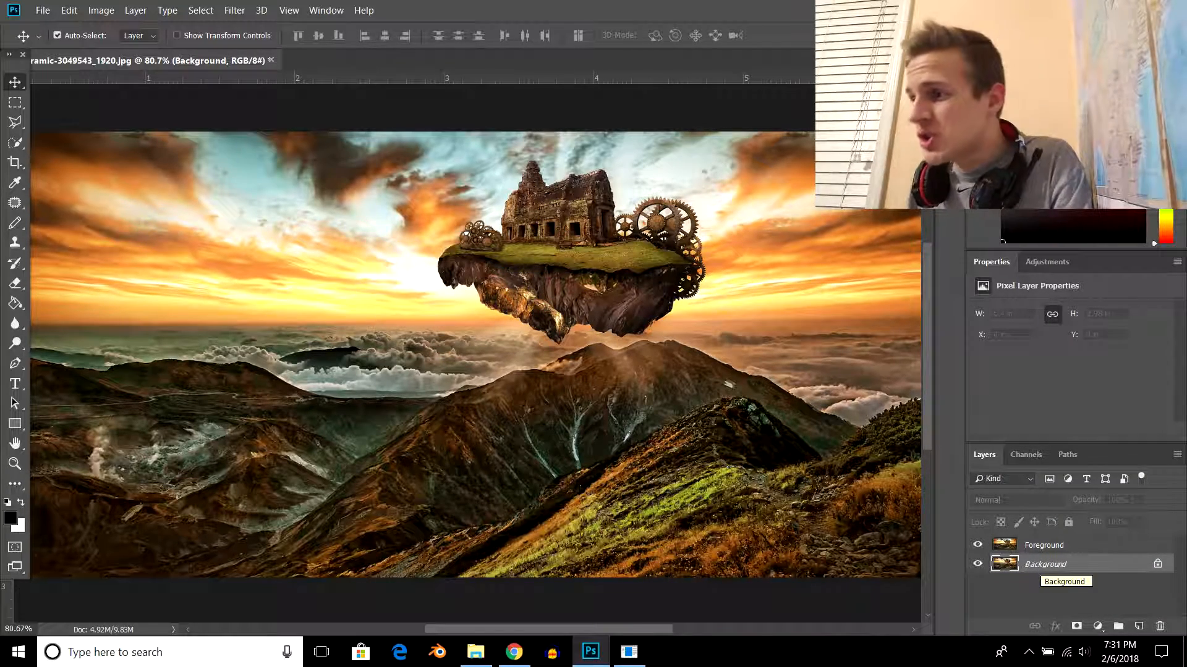
{"action": "key", "text": "alt+bracketright"}
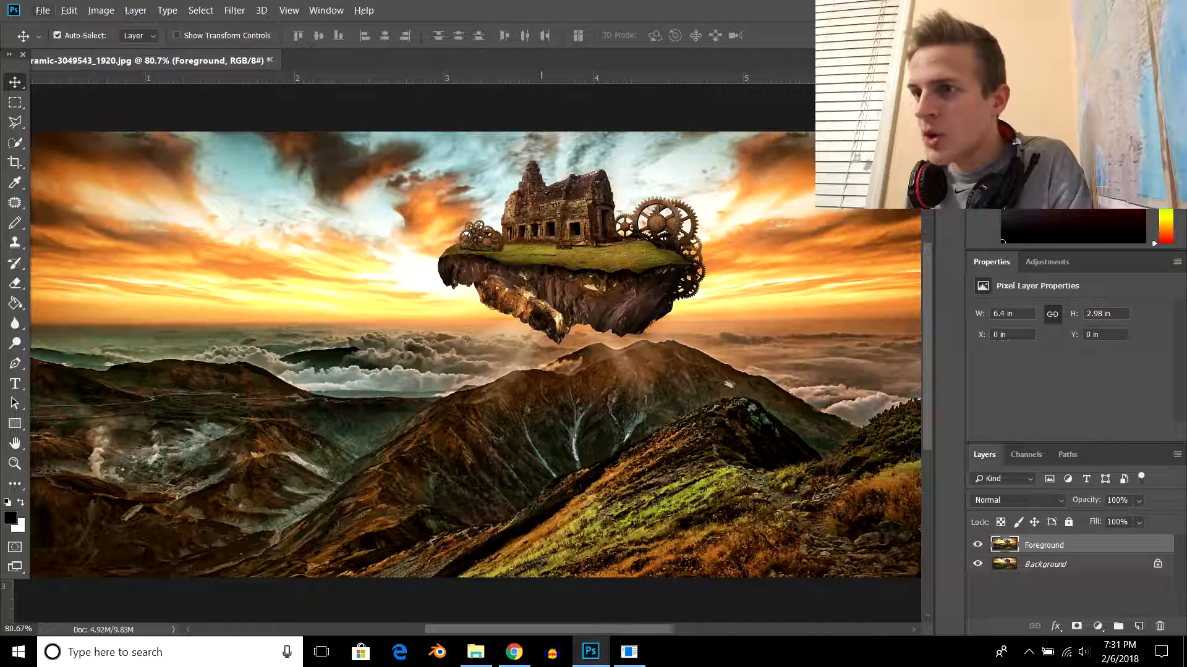
{"action": "scroll", "coordinate": [550, 232], "scroll_direction": "up", "scroll_amount": 8}
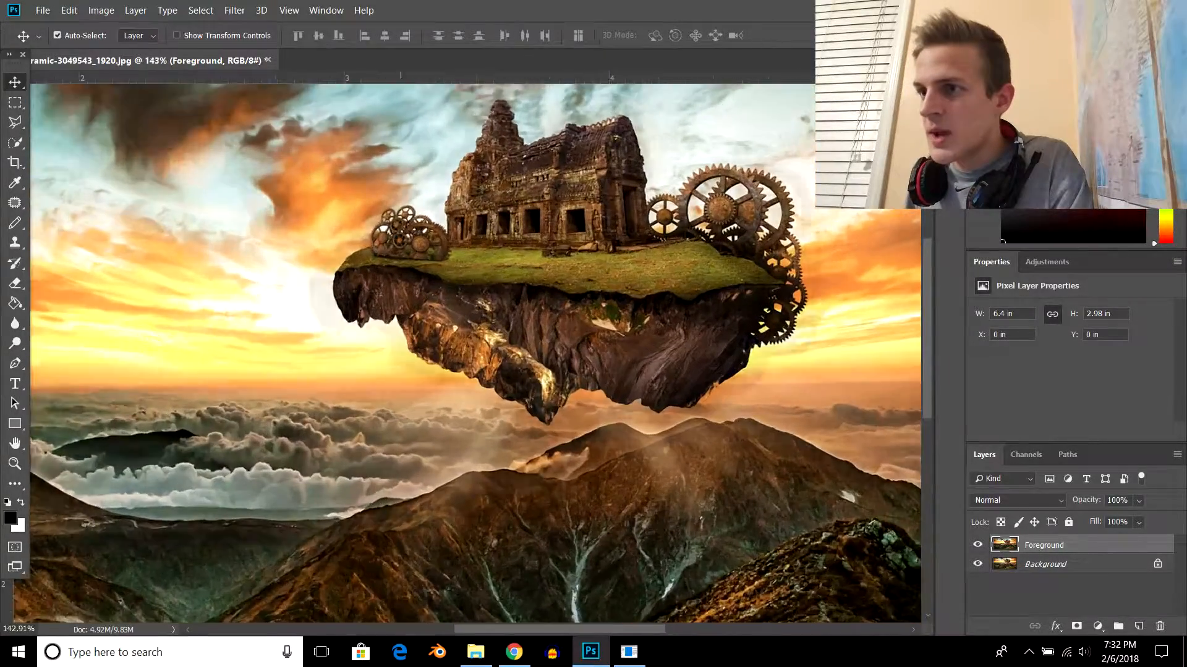
{"action": "scroll", "coordinate": [580, 346], "scroll_direction": "up", "scroll_amount": 3}
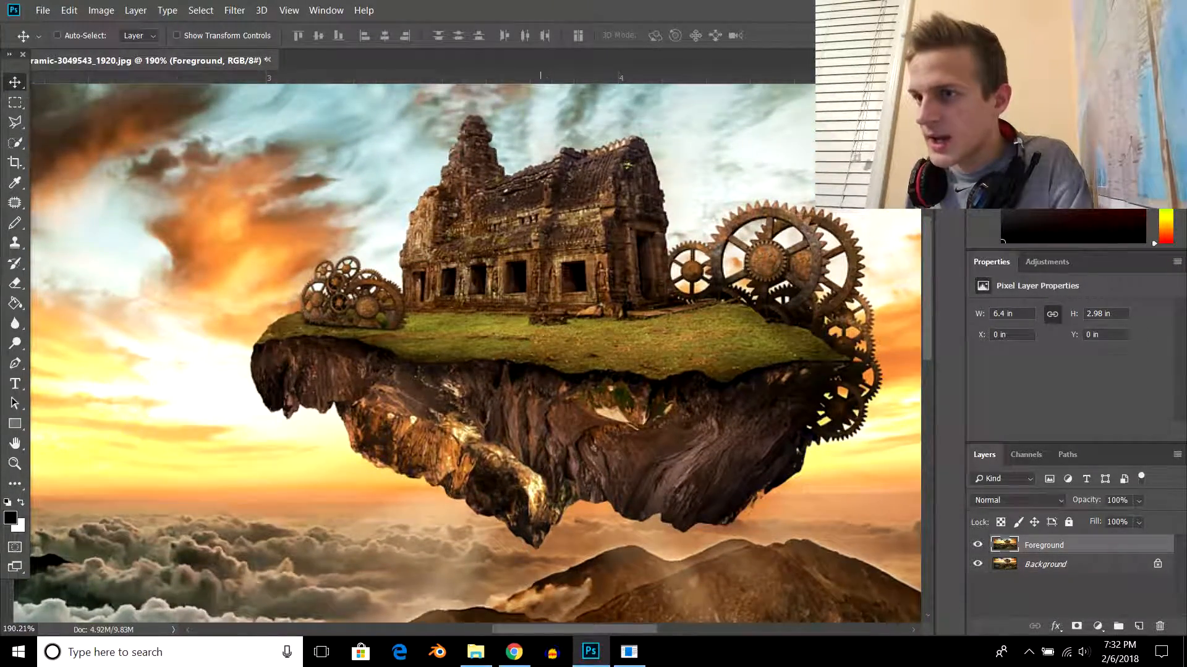
{"action": "scroll", "coordinate": [509, 346], "scroll_direction": "right", "scroll_amount": 2}
{"action": "scroll", "coordinate": [510, 346], "scroll_direction": "right", "scroll_amount": 2}
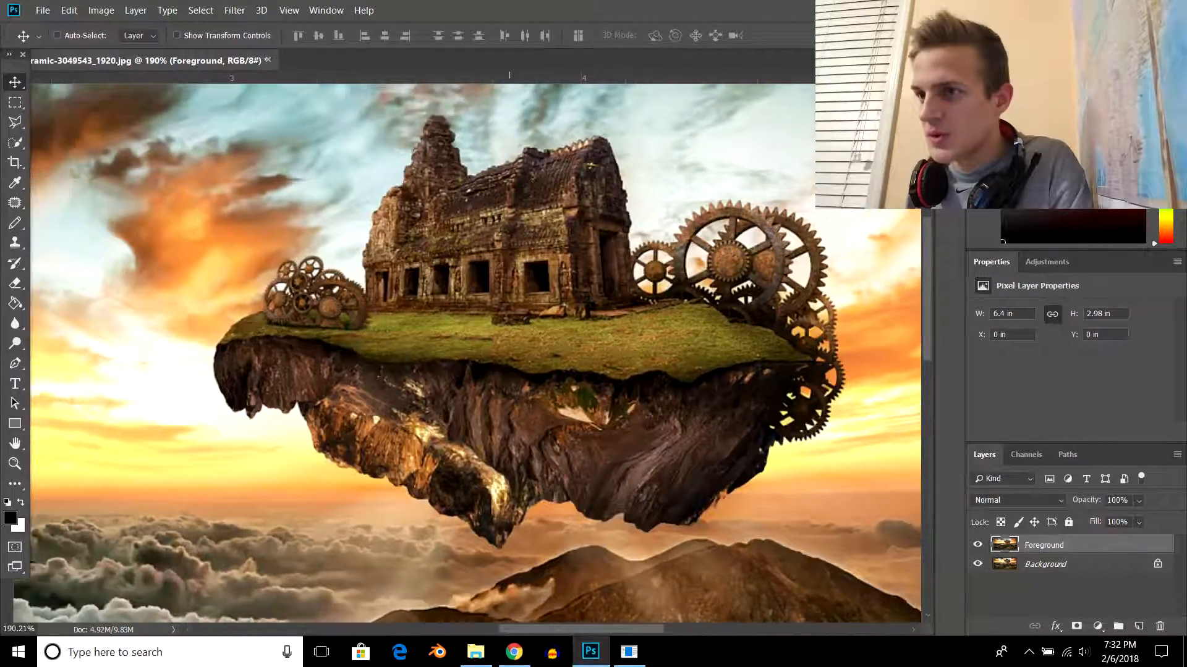
{"action": "scroll", "coordinate": [491, 278], "scroll_direction": "up", "scroll_amount": 2}
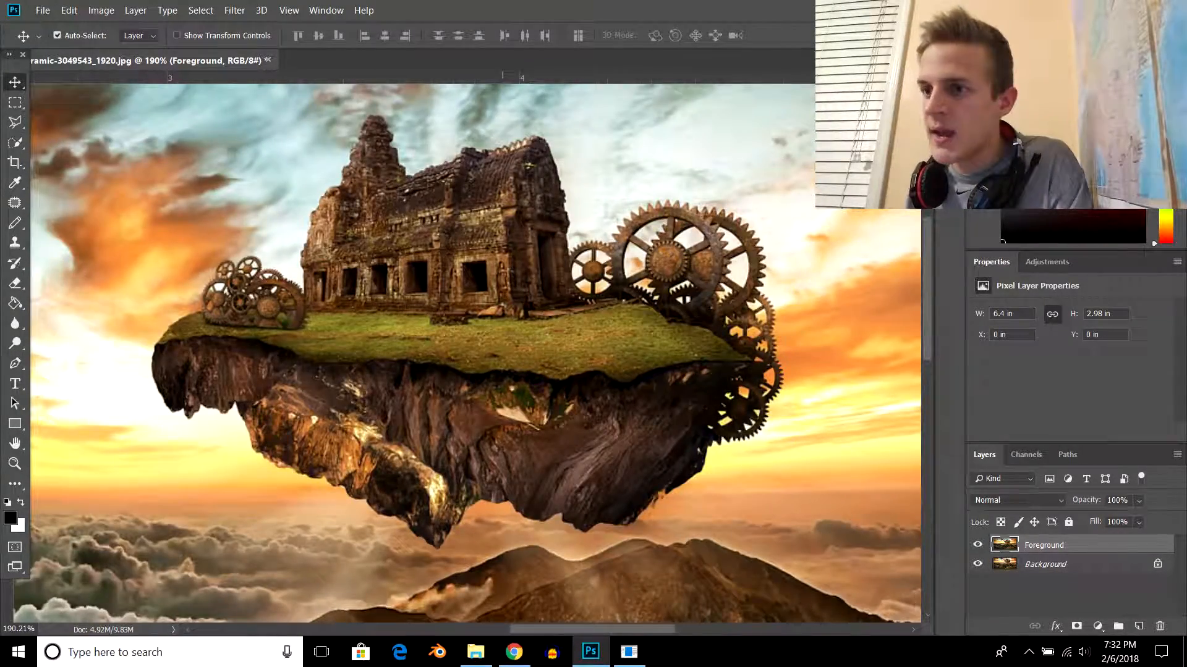
{"action": "scroll", "coordinate": [488, 352], "scroll_direction": "up", "scroll_amount": 1}
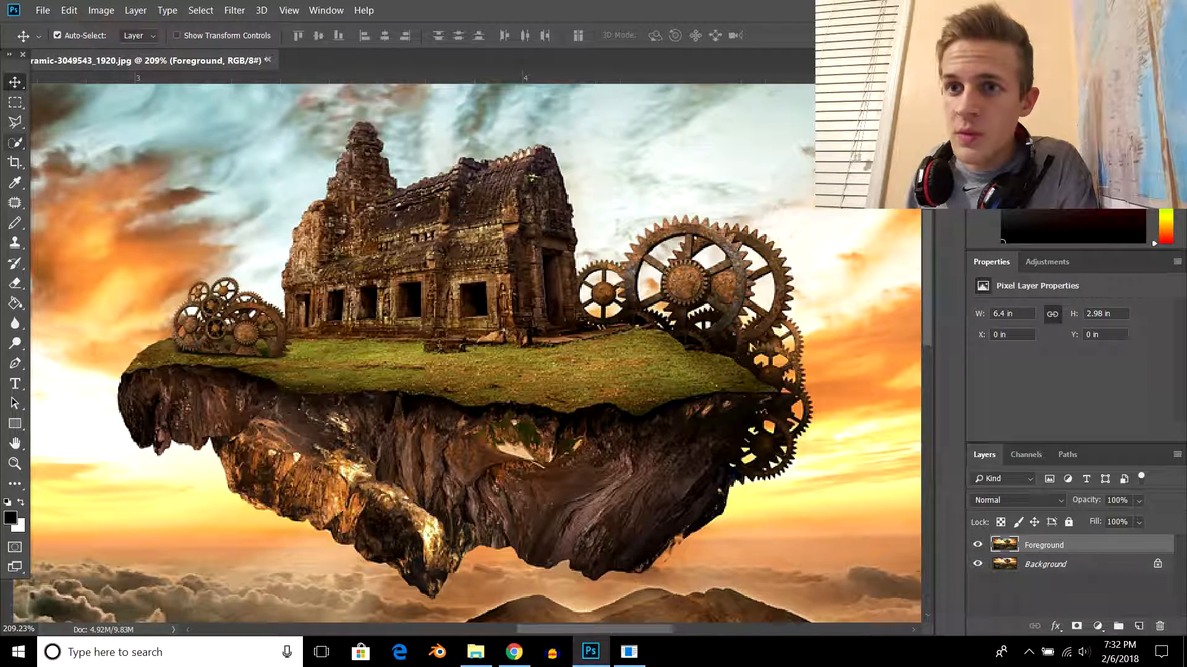
{"action": "left_click", "coordinate": [14, 142]}
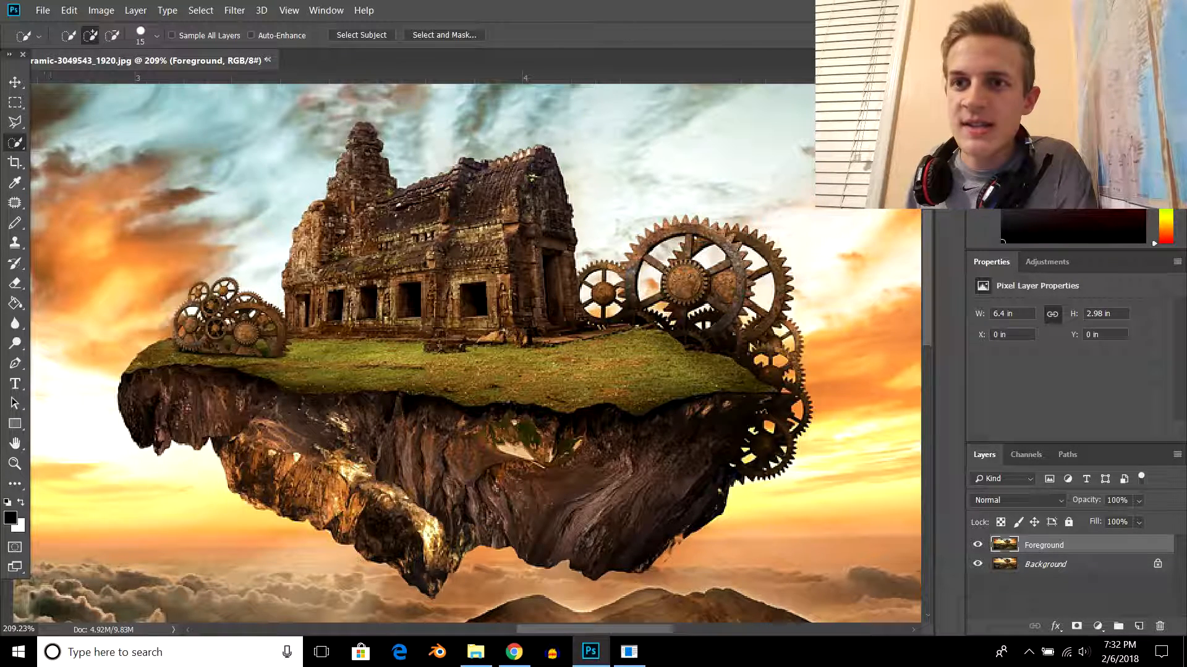
{"action": "right_click", "coordinate": [15, 143]}
{"action": "left_click", "coordinate": [98, 143]}
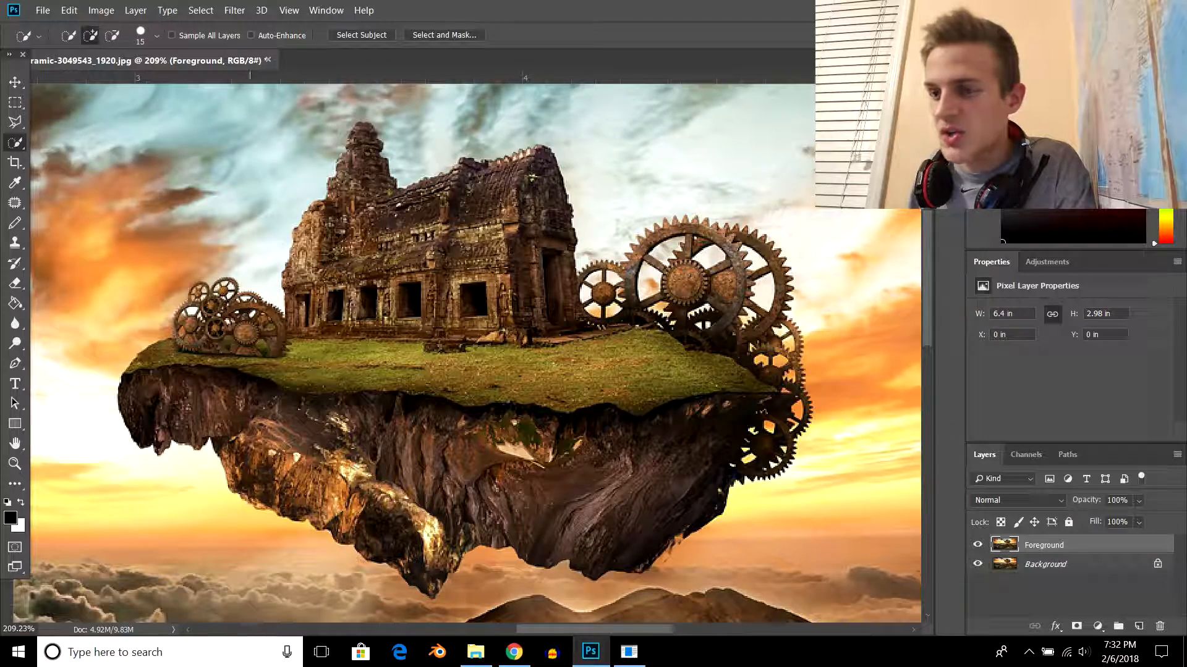
{"action": "mouse_move", "coordinate": [383, 254]}
{"action": "left_mouse_down"}
{"action": "mouse_move", "coordinate": [368, 265]}
{"action": "mouse_move", "coordinate": [377, 309]}
{"action": "mouse_move", "coordinate": [445, 358]}
{"action": "mouse_move", "coordinate": [409, 438]}
{"action": "mouse_move", "coordinate": [429, 469]}
{"action": "left_mouse_up"}
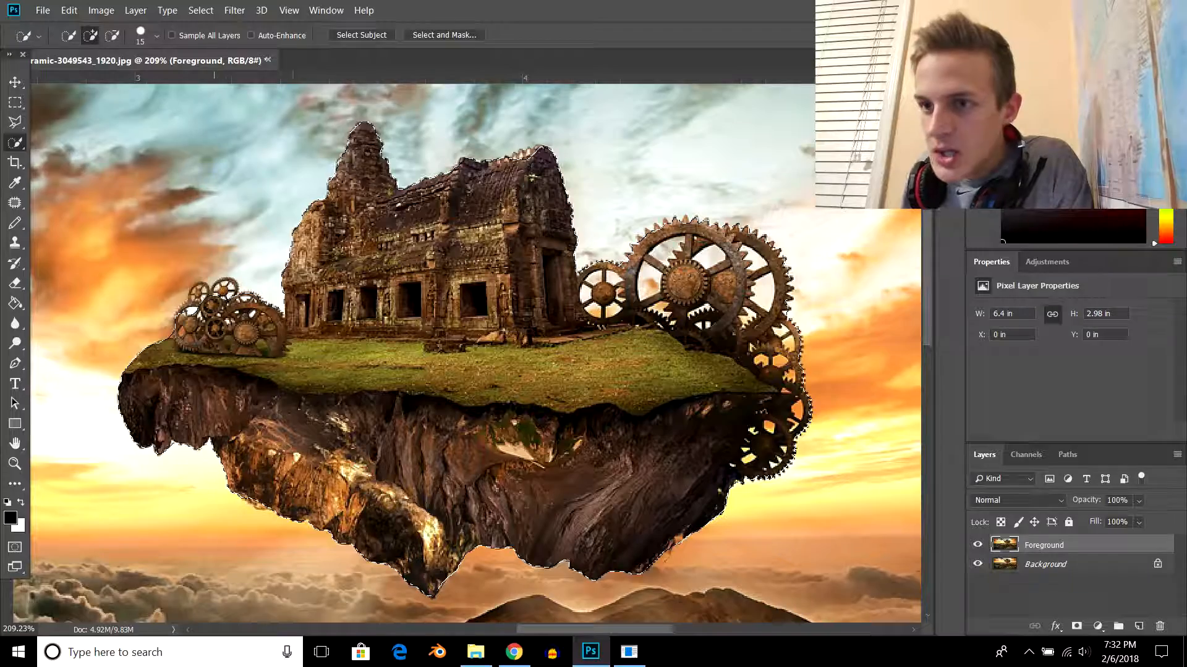
- Subtract the upper-left opening of the small gear beside the temple from the selection with the Polygonal Lasso tool
{"action": "key", "text": "alt"}
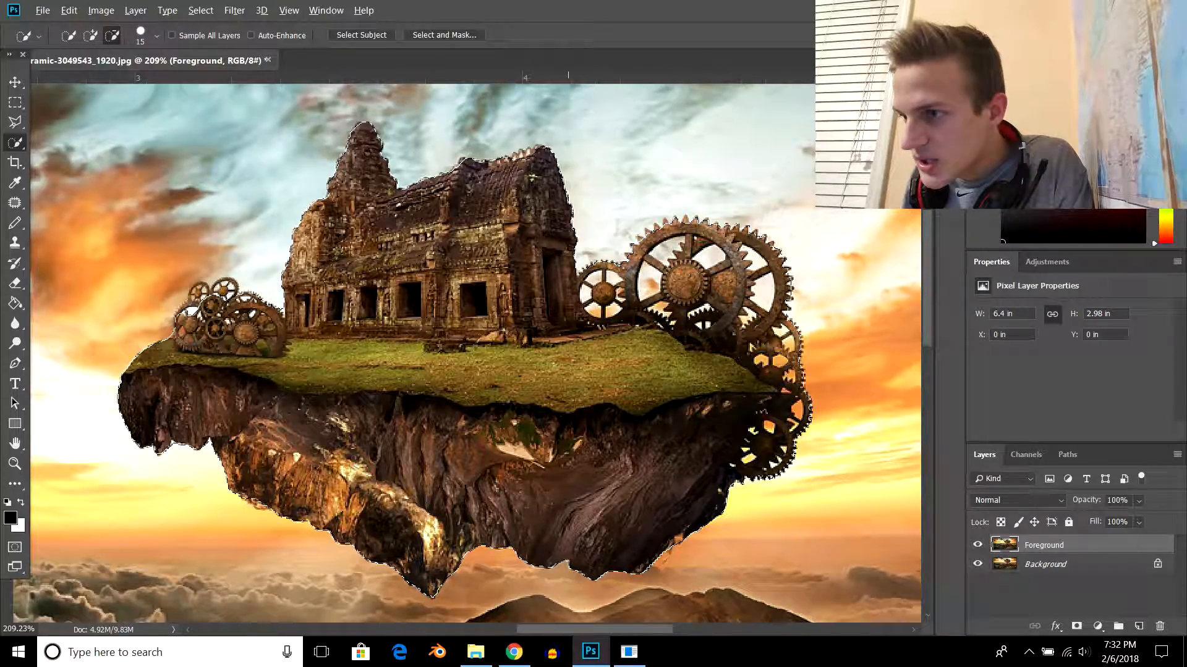
{"action": "scroll", "coordinate": [747, 427], "scroll_direction": "up", "scroll_amount": 3}
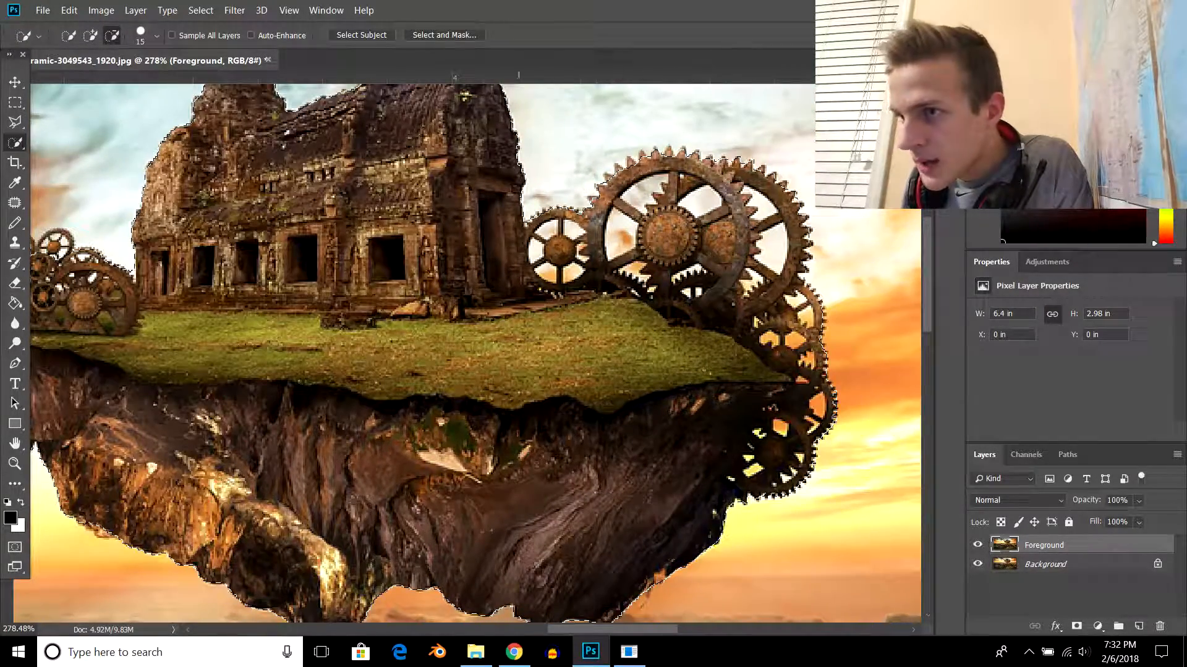
{"action": "scroll", "coordinate": [609, 178], "scroll_direction": "up", "scroll_amount": 5}
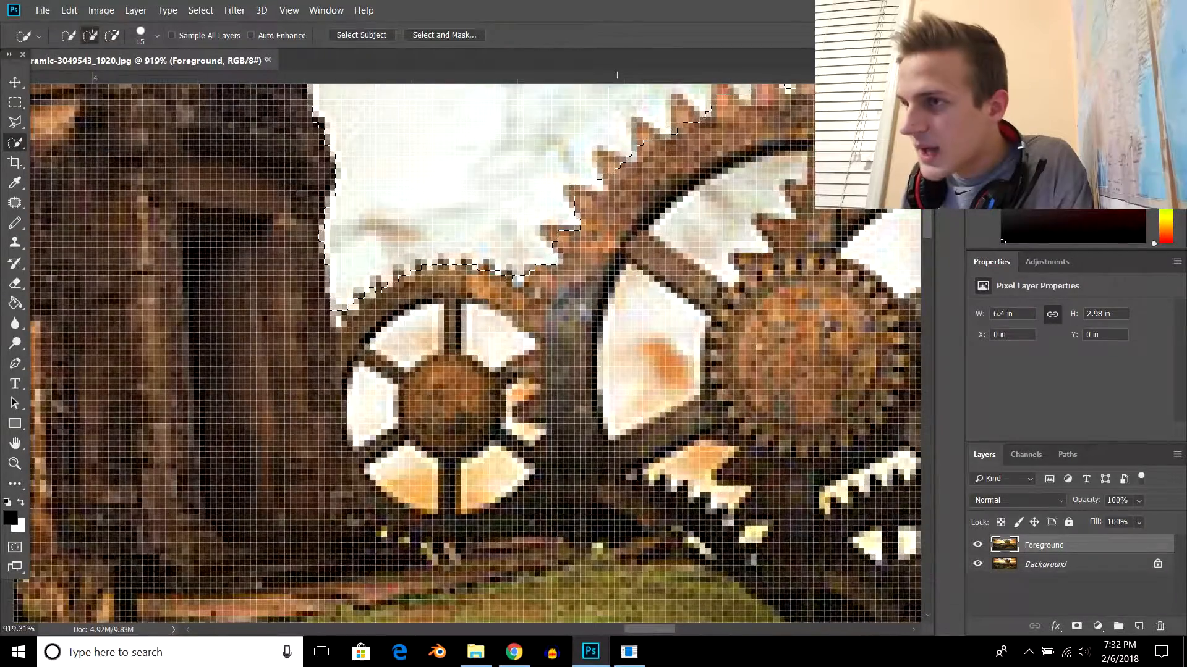
{"action": "scroll", "coordinate": [618, 185], "scroll_direction": "down", "scroll_amount": 6}
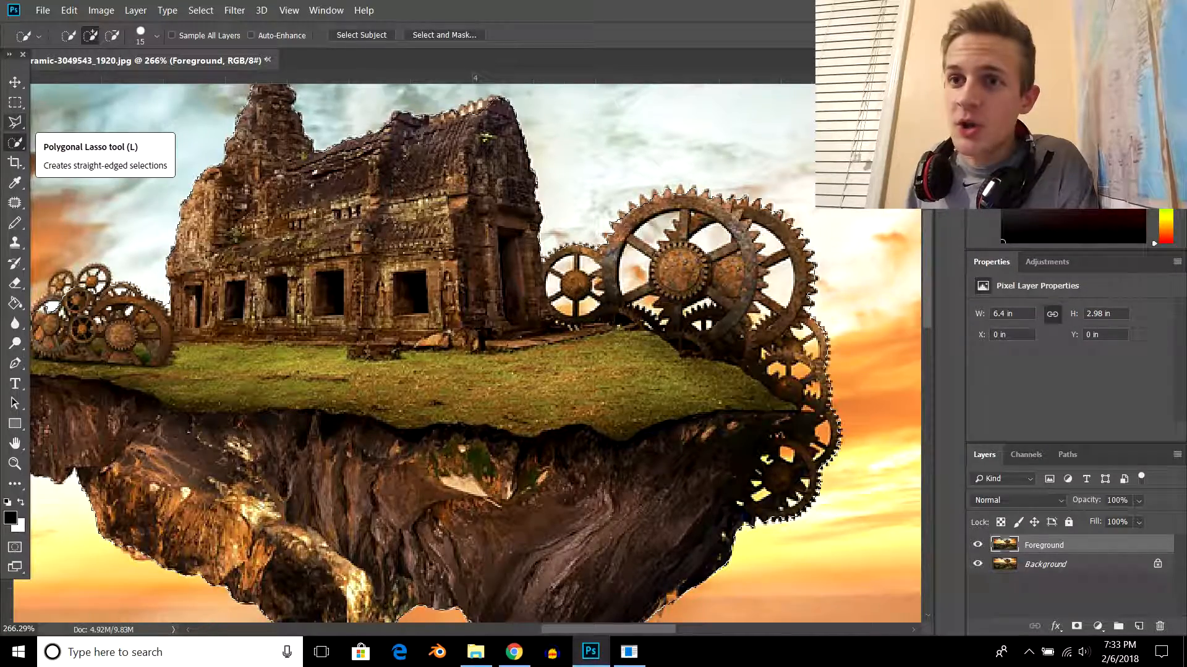
{"action": "left_click", "coordinate": [14, 122]}
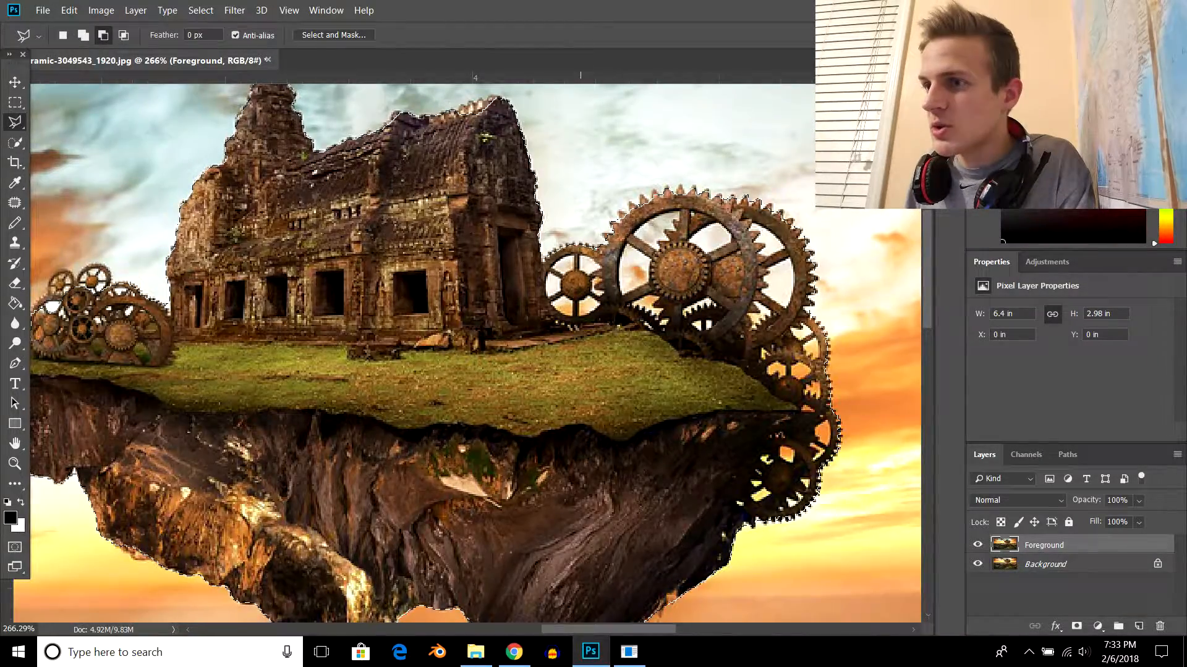
{"action": "scroll", "coordinate": [580, 285], "scroll_direction": "up", "scroll_amount": 10}
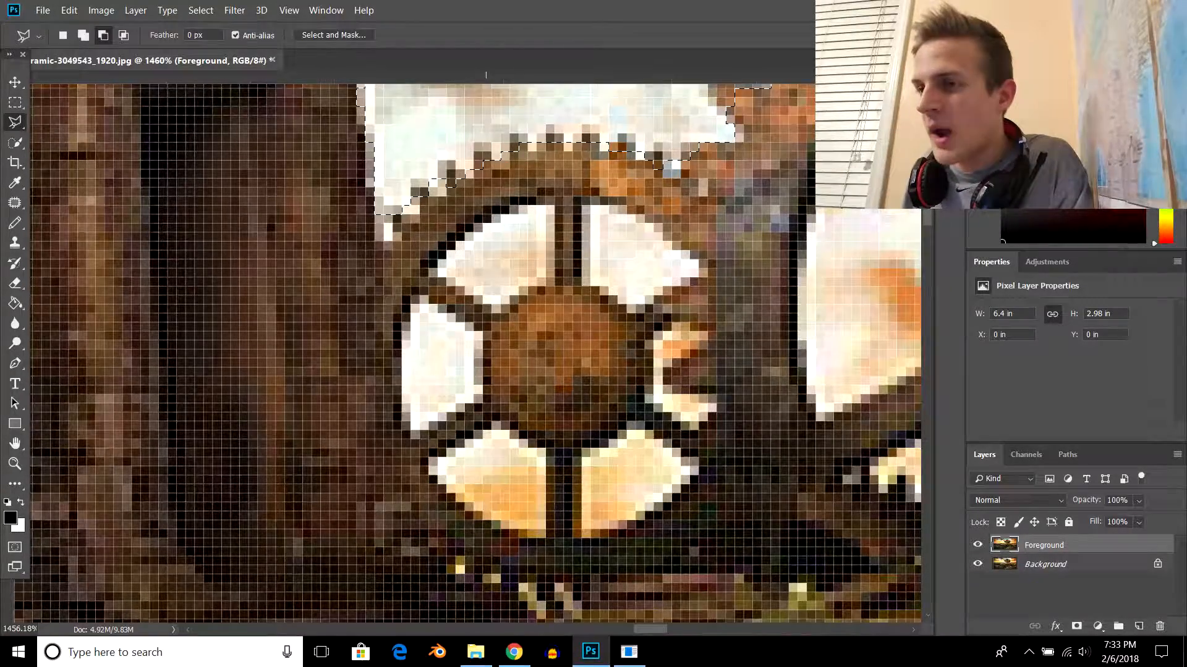
{"action": "scroll", "coordinate": [491, 269], "scroll_direction": "up", "scroll_amount": 2}
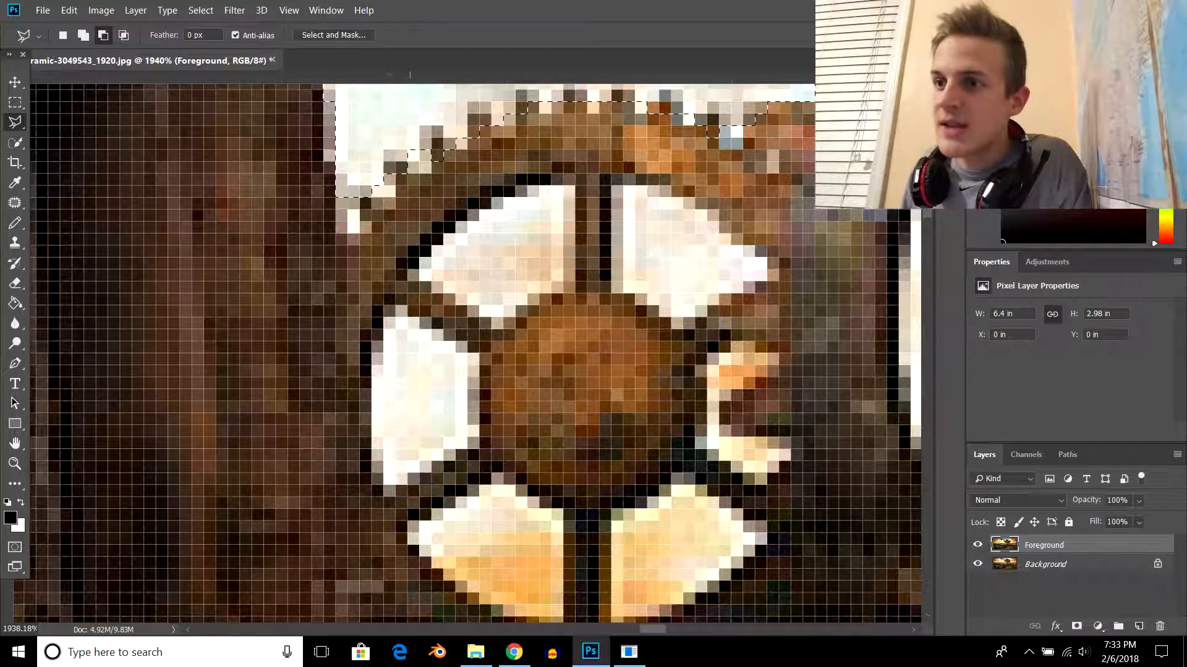
{"action": "scroll", "coordinate": [467, 295], "scroll_direction": "up", "scroll_amount": 4}
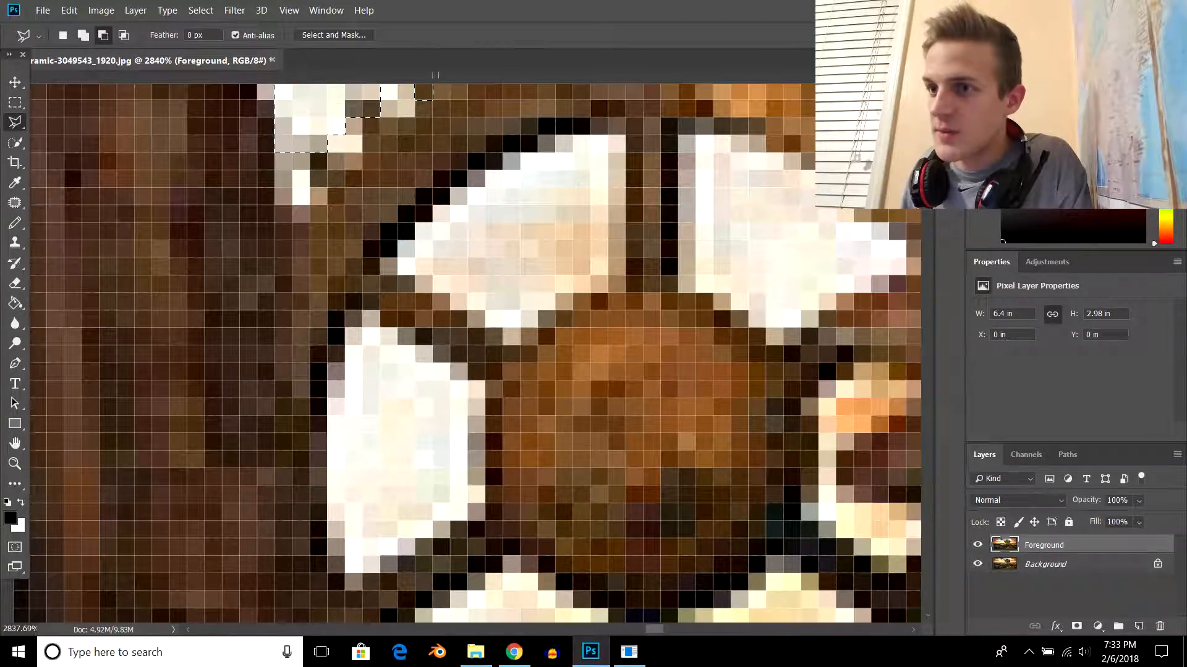
{"action": "scroll", "coordinate": [416, 296], "scroll_direction": "up", "scroll_amount": 2}
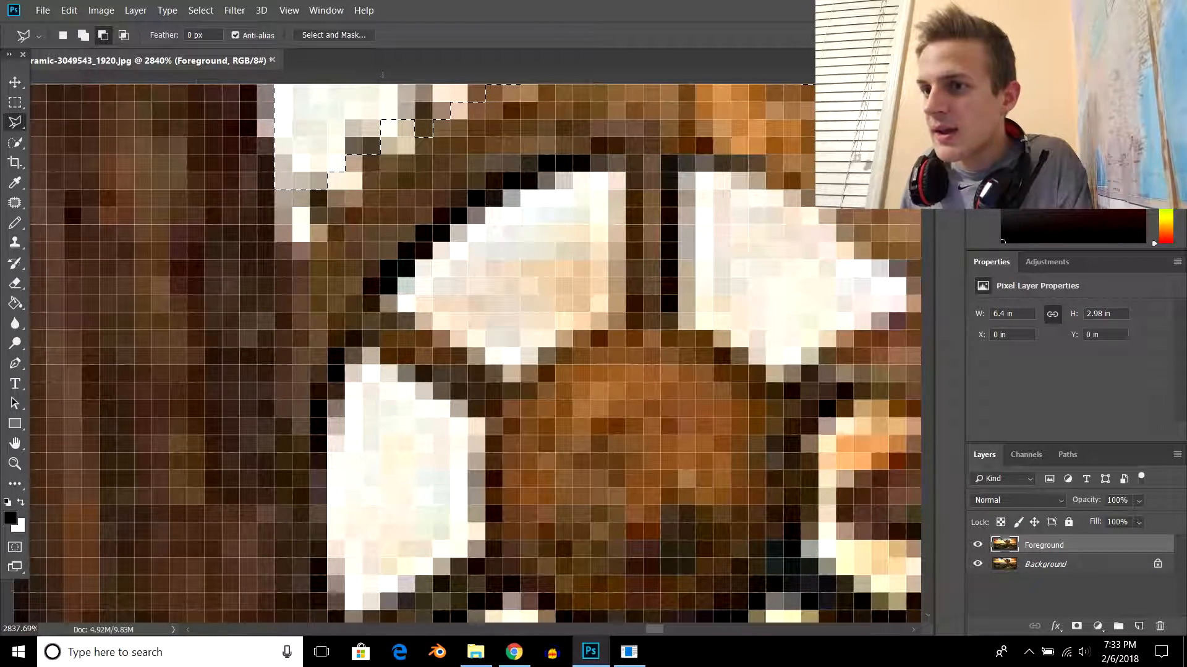
{"action": "left_click", "coordinate": [382, 304]}
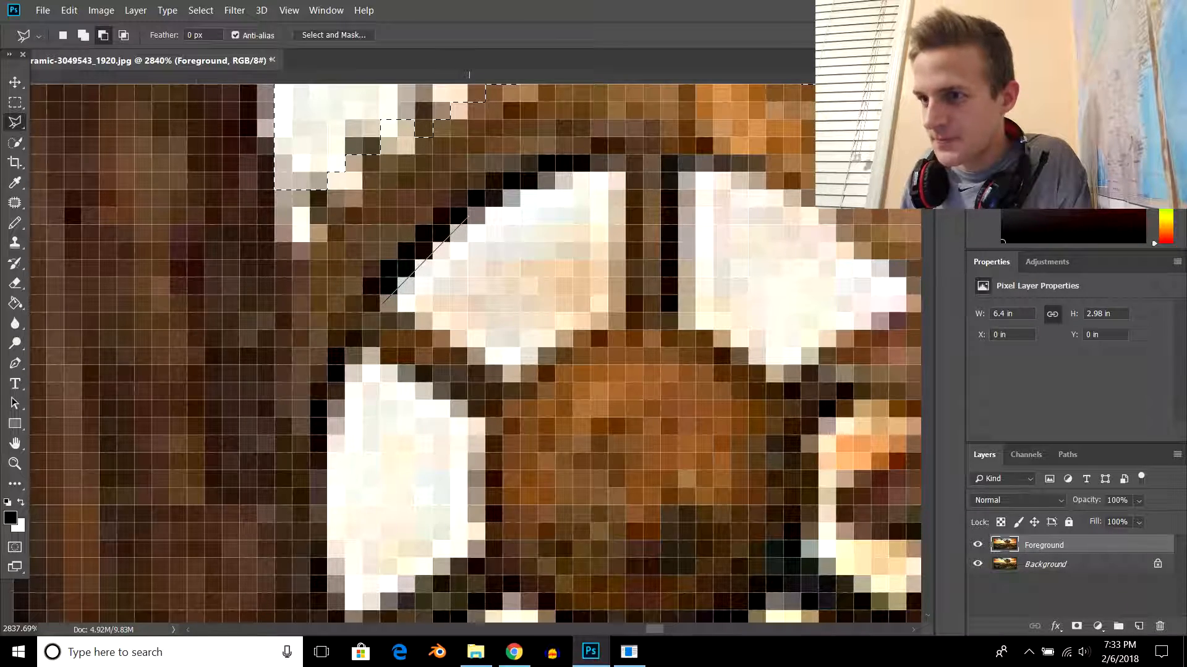
{"action": "left_click", "coordinate": [470, 213]}
{"action": "left_click", "coordinate": [556, 175]}
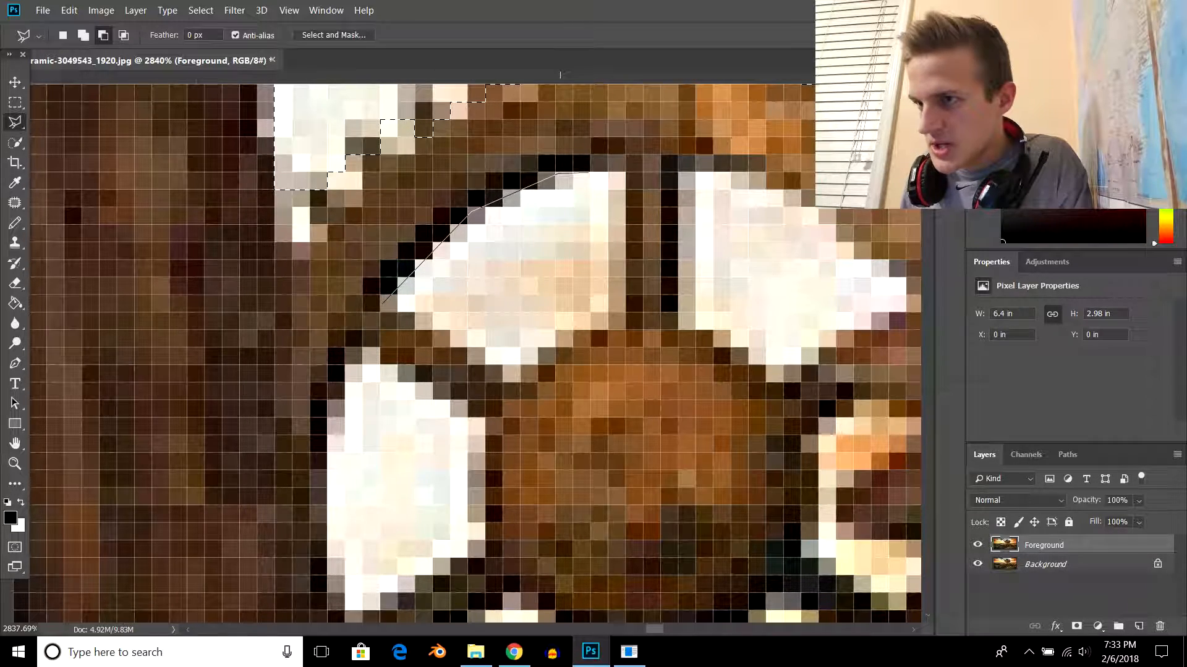
{"action": "left_click", "coordinate": [624, 173]}
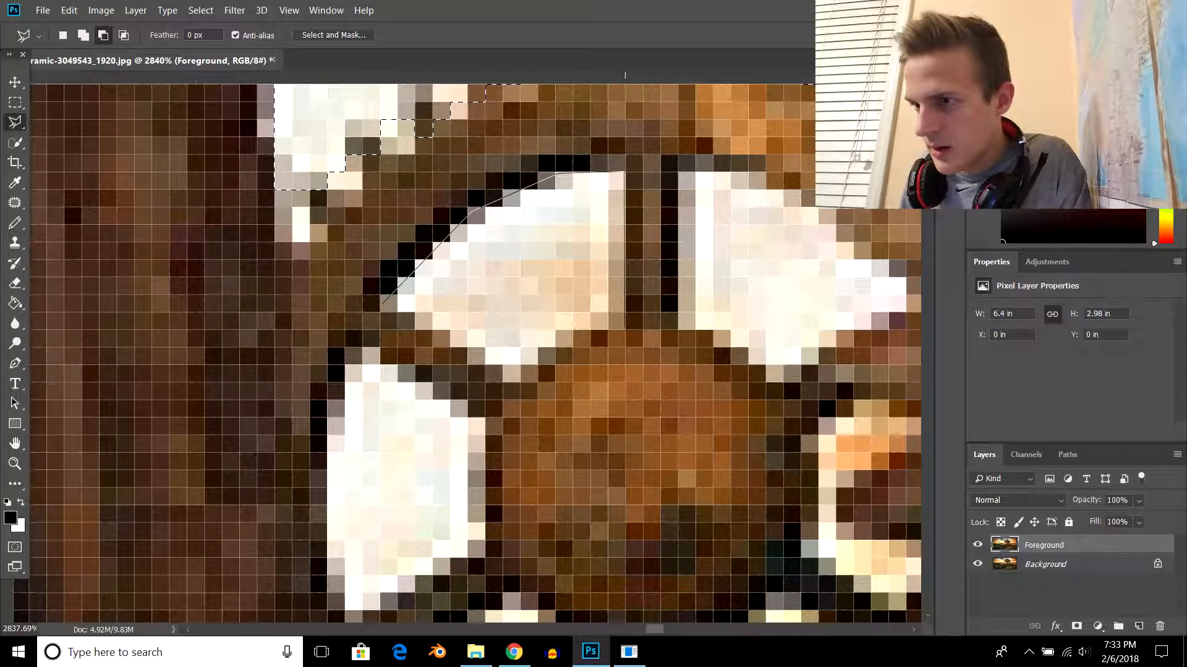
{"action": "left_click", "coordinate": [575, 329]}
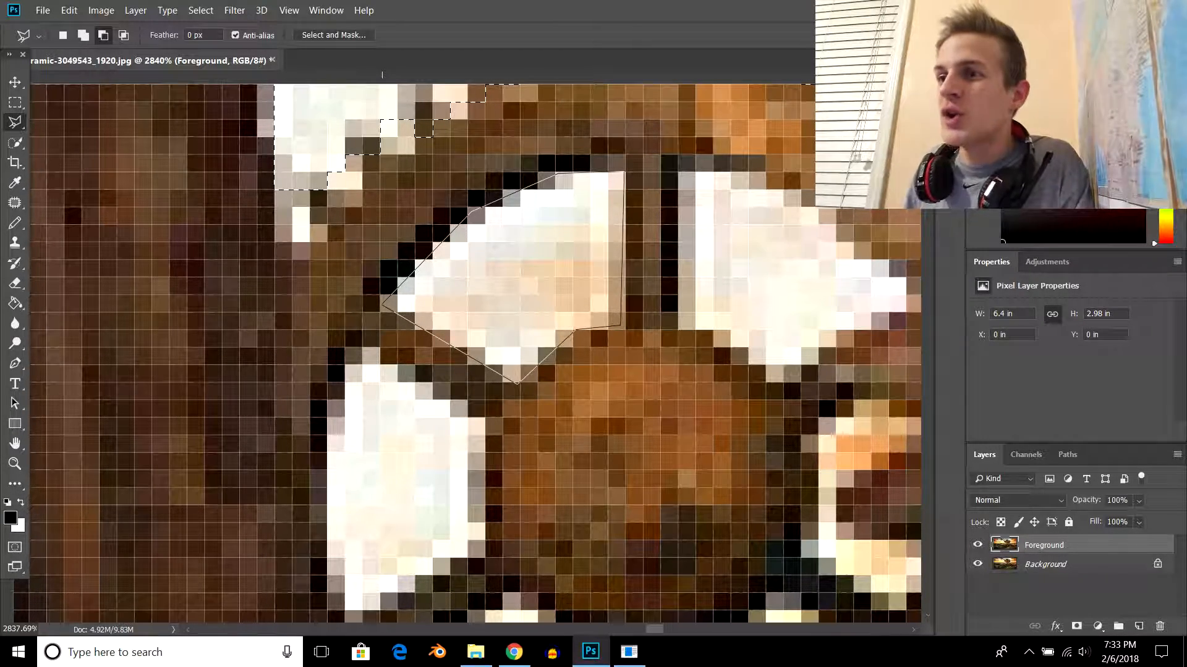
{"action": "left_click", "coordinate": [382, 303]}
- Hide the Background layer and preview the island cutout in Select and Mask, outputting it as a selection
{"action": "scroll", "coordinate": [544, 284], "scroll_direction": "down", "scroll_amount": 2}
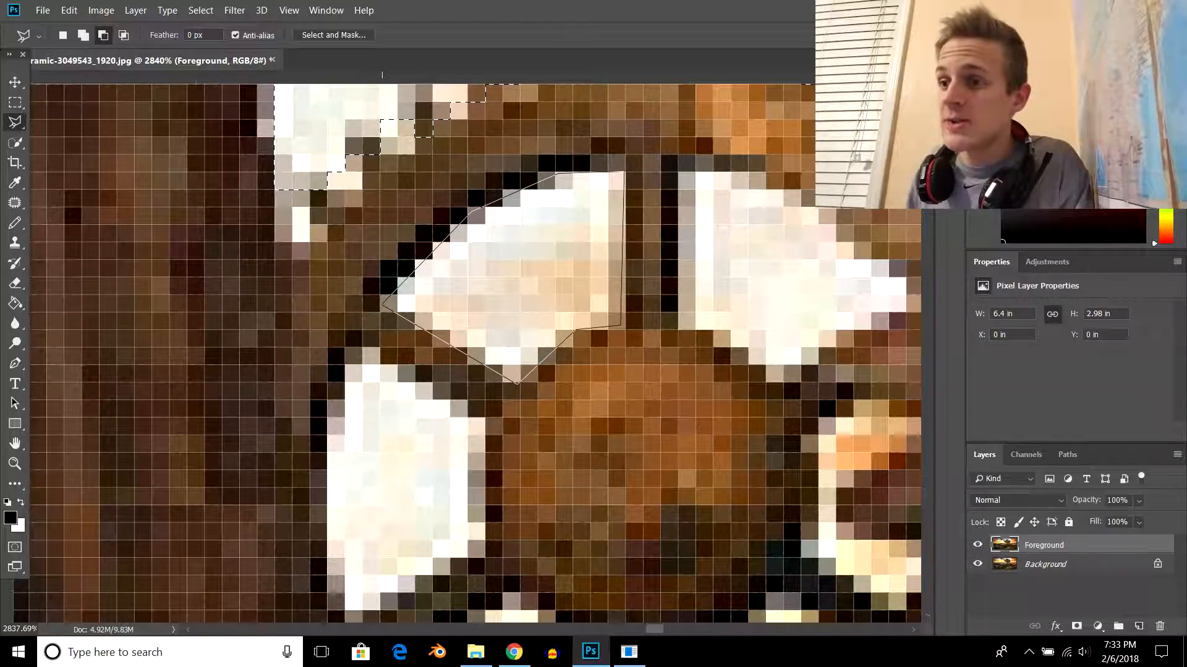
{"action": "scroll", "coordinate": [544, 285], "scroll_direction": "down", "scroll_amount": 4}
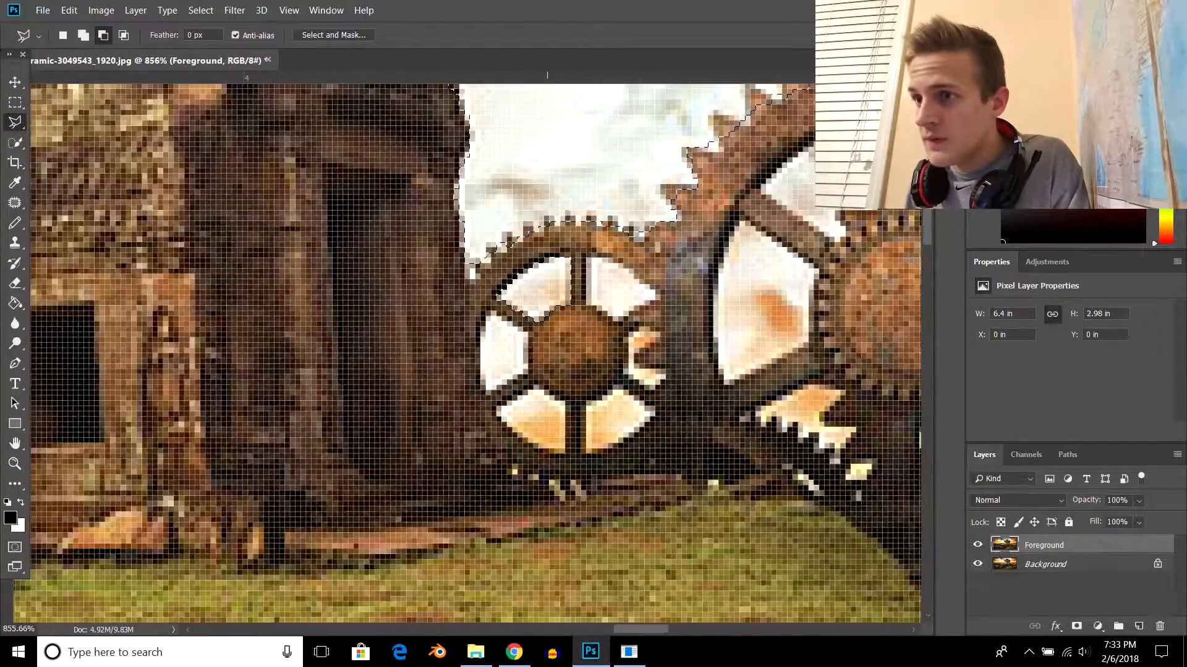
{"action": "scroll", "coordinate": [547, 285], "scroll_direction": "down", "scroll_amount": 5}
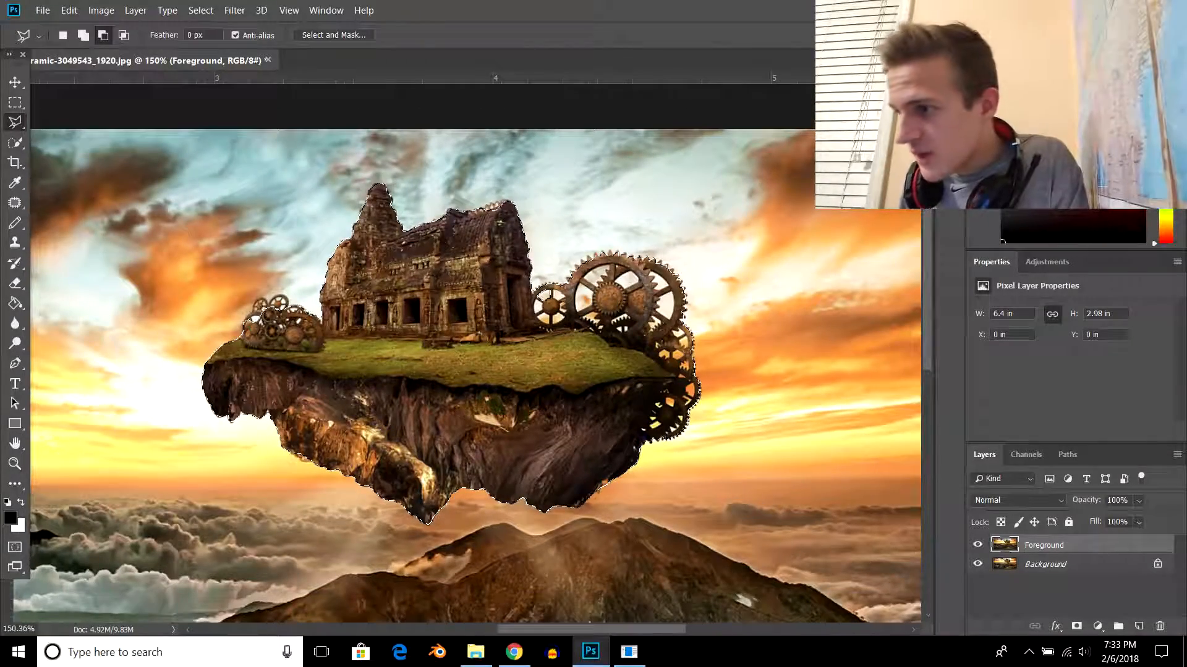
{"action": "left_click", "coordinate": [977, 563]}
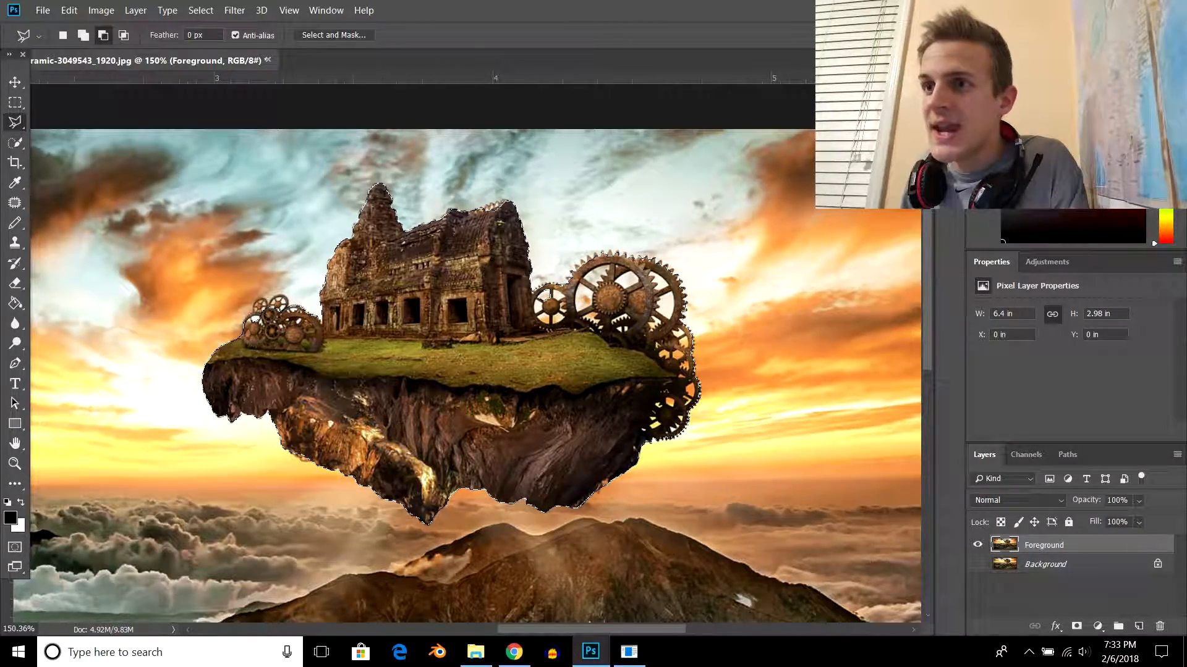
{"action": "left_click", "coordinate": [334, 35]}
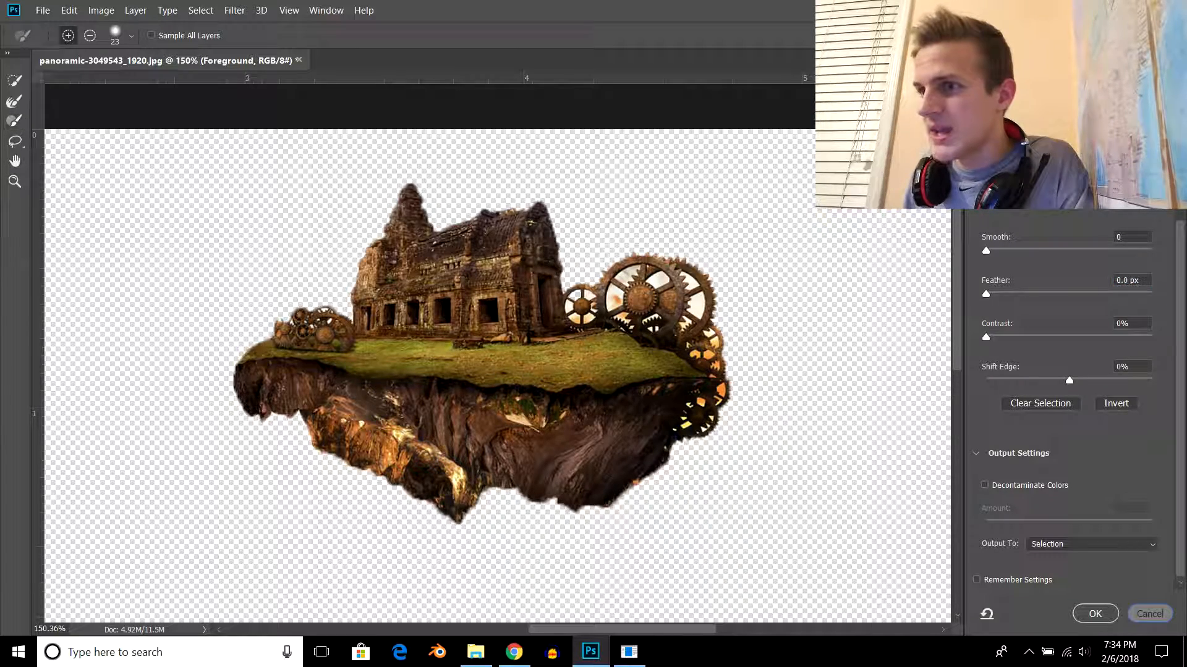
{"action": "key", "text": "Return"}
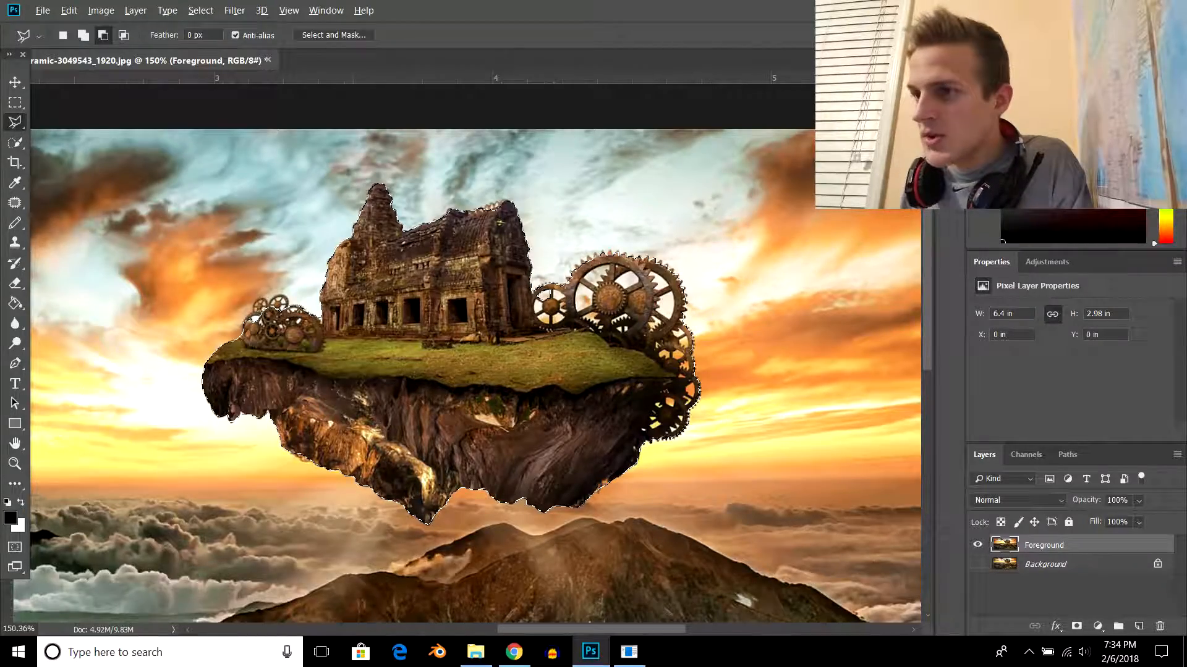
{"action": "scroll", "coordinate": [612, 330], "scroll_direction": "up", "scroll_amount": 9}
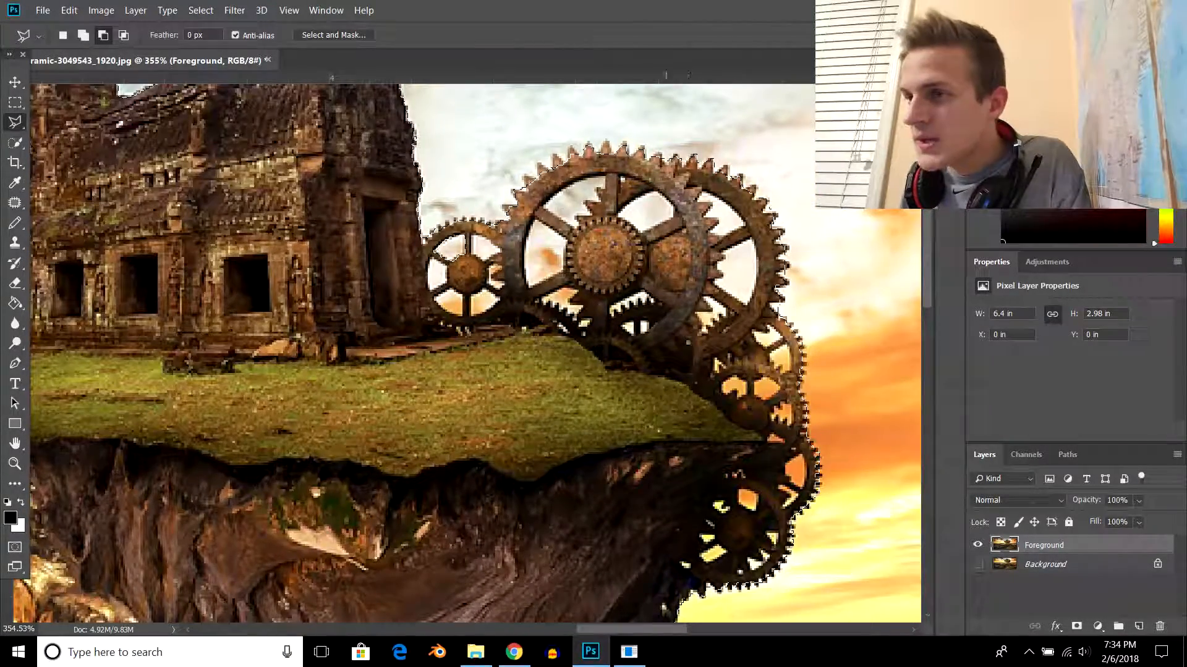
- Subtract the upper-right opening of the small gear beside the temple from the selection with the Polygonal Lasso tool
{"action": "scroll", "coordinate": [644, 306], "scroll_direction": "down", "scroll_amount": 2}
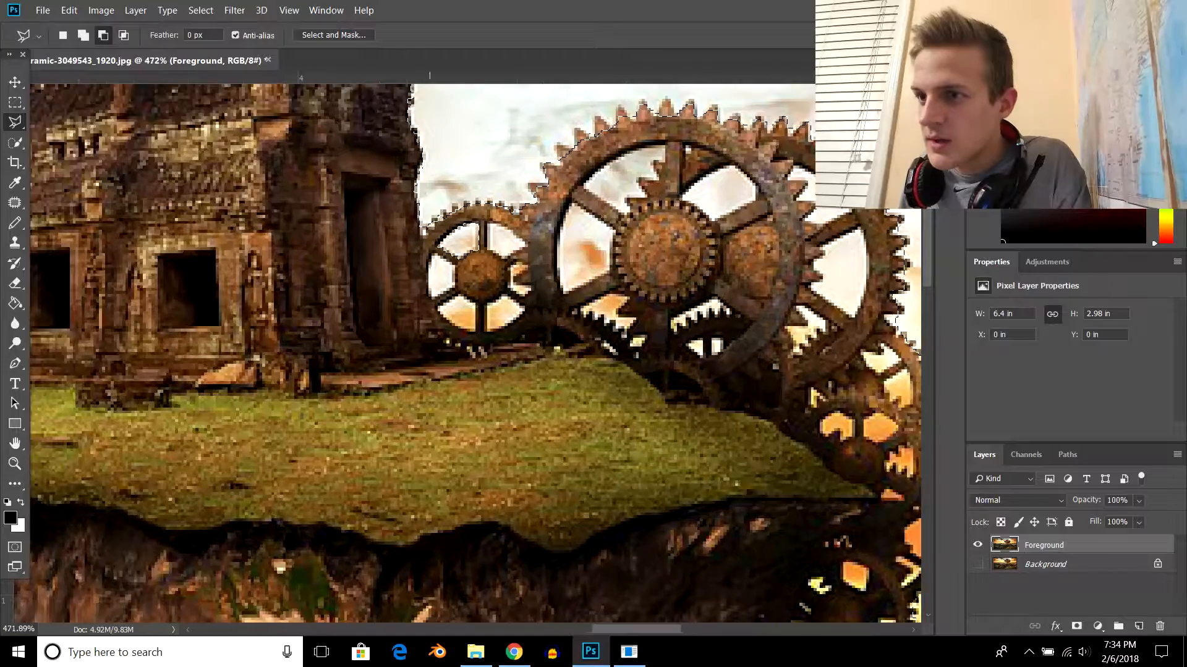
{"action": "scroll", "coordinate": [491, 294], "scroll_direction": "down", "scroll_amount": 2}
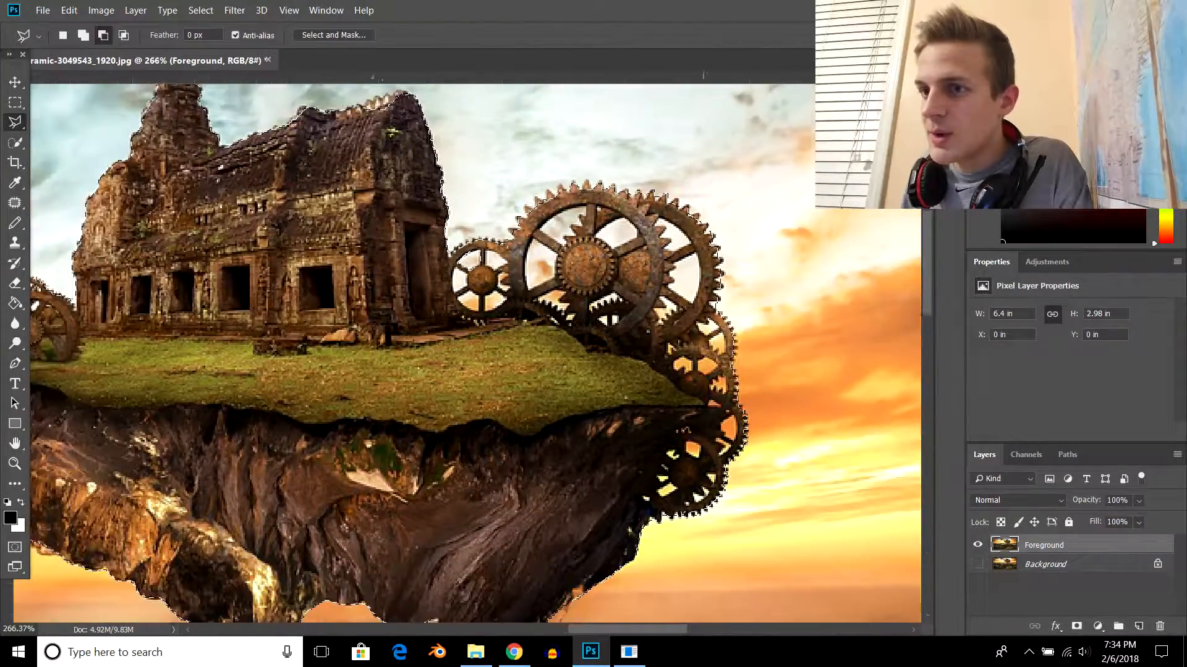
{"action": "scroll", "coordinate": [710, 488], "scroll_direction": "up", "scroll_amount": 10}
{"action": "scroll", "coordinate": [711, 488], "scroll_direction": "down", "scroll_amount": 10}
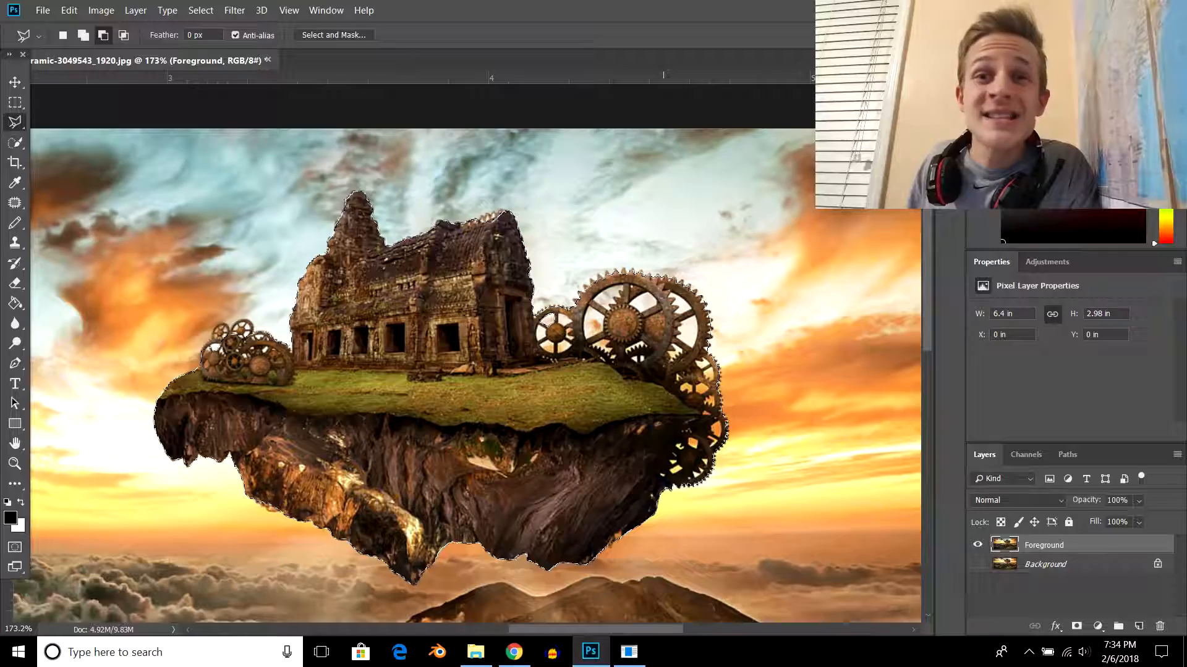
{"action": "scroll", "coordinate": [713, 404], "scroll_direction": "up", "scroll_amount": 5}
{"action": "scroll", "coordinate": [475, 353], "scroll_direction": "up", "scroll_amount": 3}
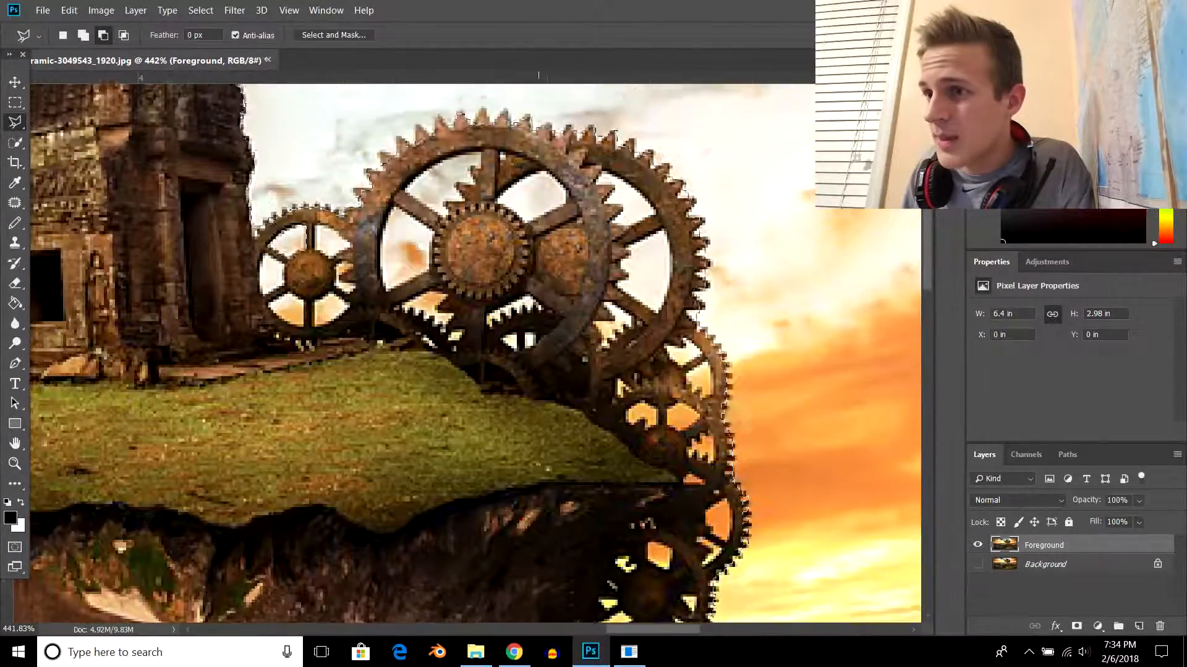
{"action": "scroll", "coordinate": [313, 260], "scroll_direction": "up", "scroll_amount": 10}
{"action": "left_click", "coordinate": [328, 237]}
{"action": "left_click", "coordinate": [328, 124]}
{"action": "left_click", "coordinate": [425, 125]}
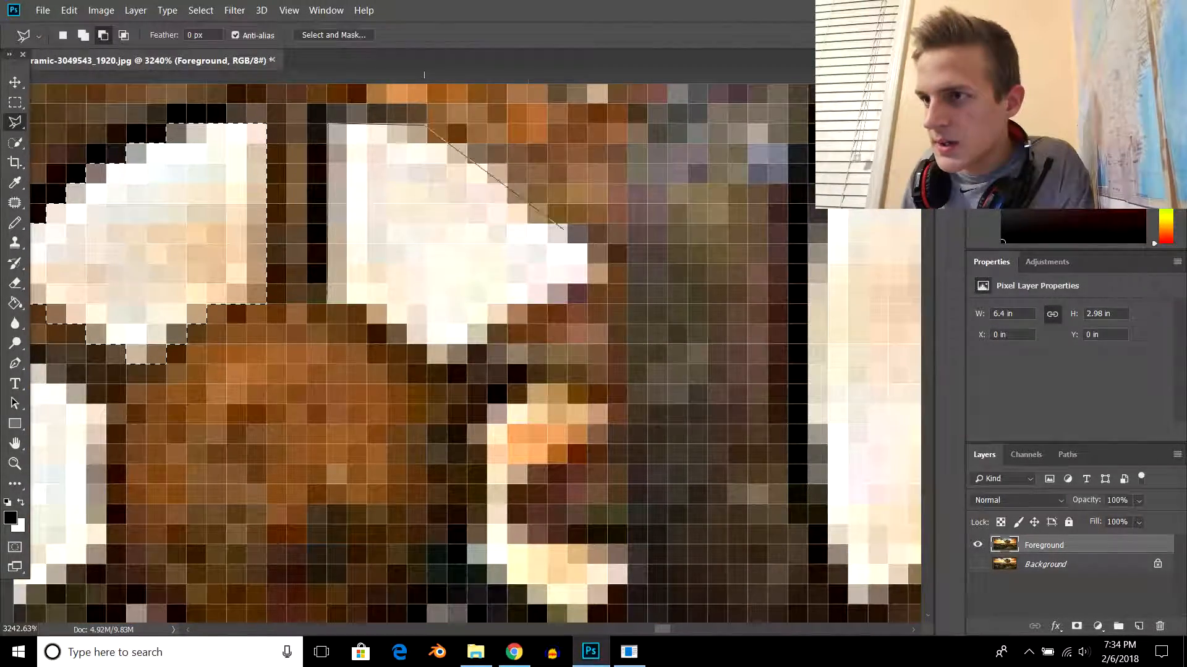
{"action": "left_click", "coordinate": [602, 256]}
{"action": "left_click", "coordinate": [605, 280]}
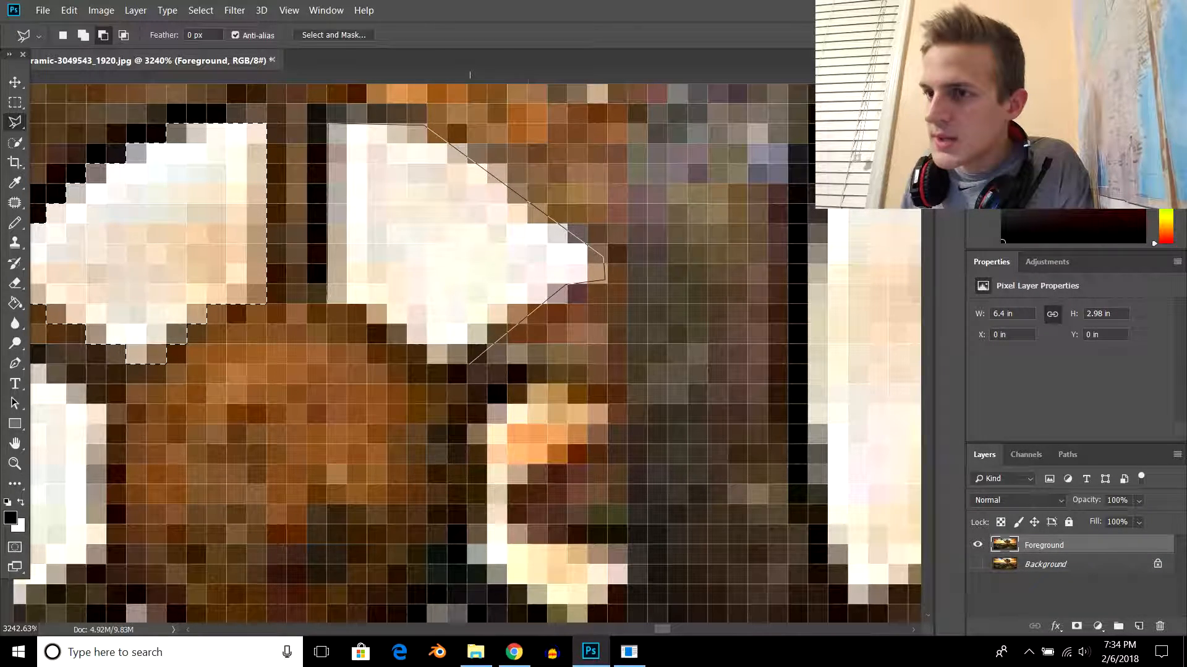
{"action": "left_click", "coordinate": [367, 303]}
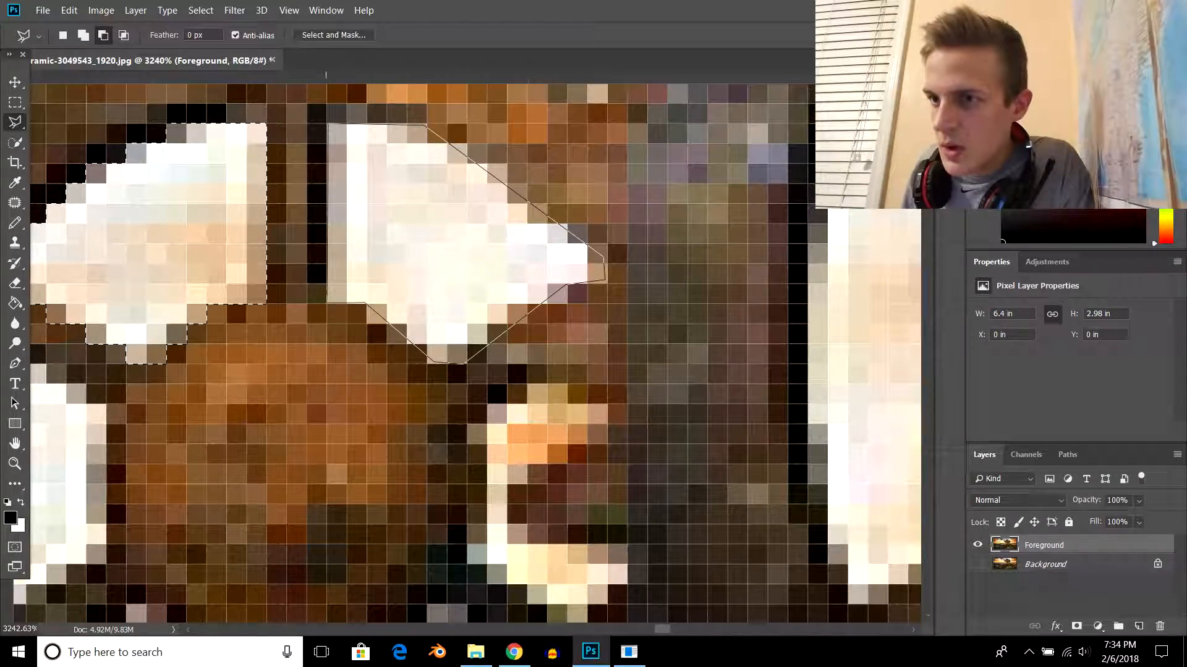
{"action": "left_click", "coordinate": [328, 124]}
{"action": "scroll", "coordinate": [468, 297], "scroll_direction": "down", "scroll_amount": 4}
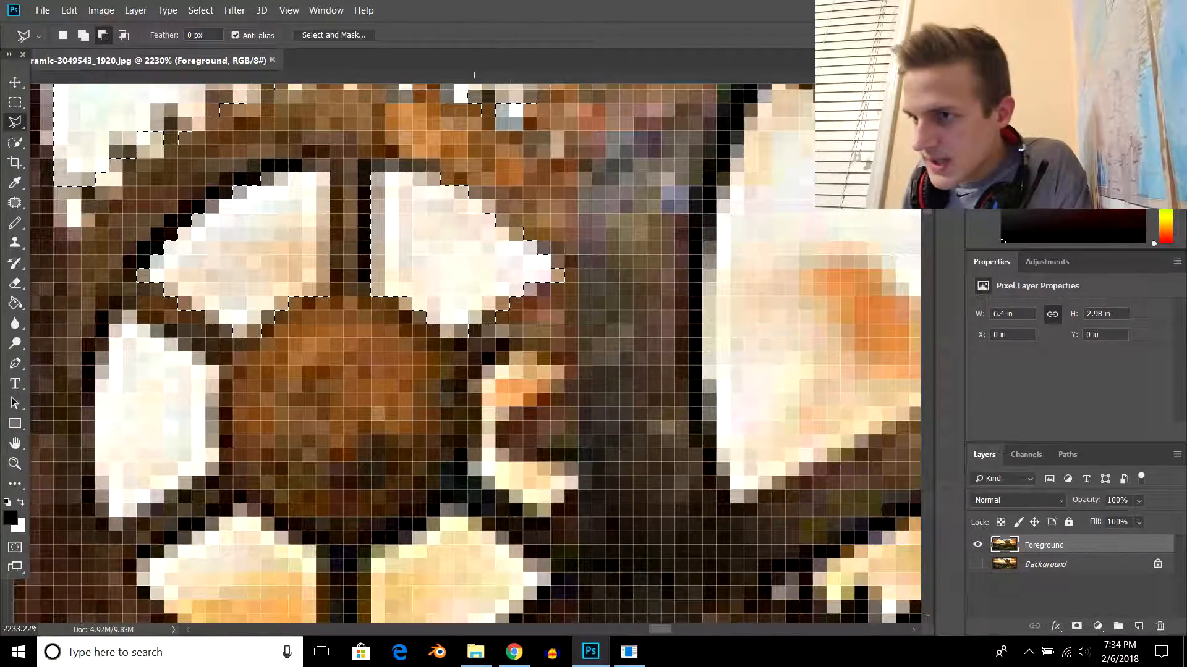
{"action": "scroll", "coordinate": [515, 309], "scroll_direction": "down", "scroll_amount": 1}
{"action": "scroll", "coordinate": [476, 352], "scroll_direction": "down", "scroll_amount": 2}
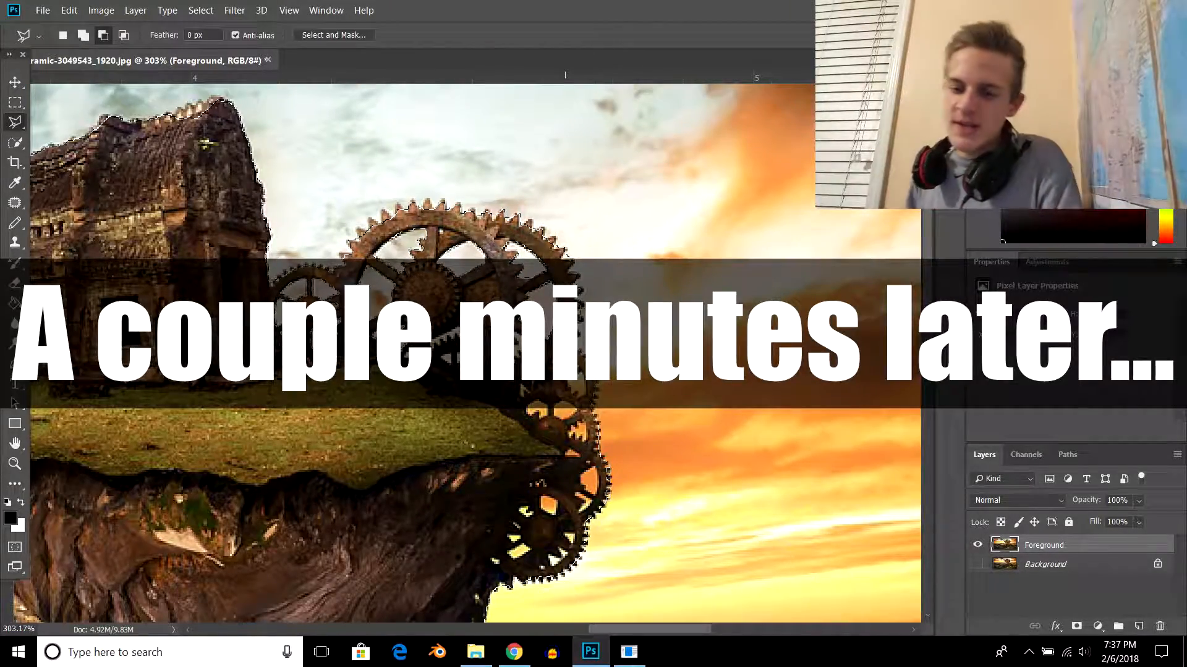
- Switch the Polygonal Lasso to adding and add a cut-off tooth on the large gear's upper-left rim to the selection
{"action": "scroll", "coordinate": [476, 352], "scroll_direction": "up", "scroll_amount": 3}
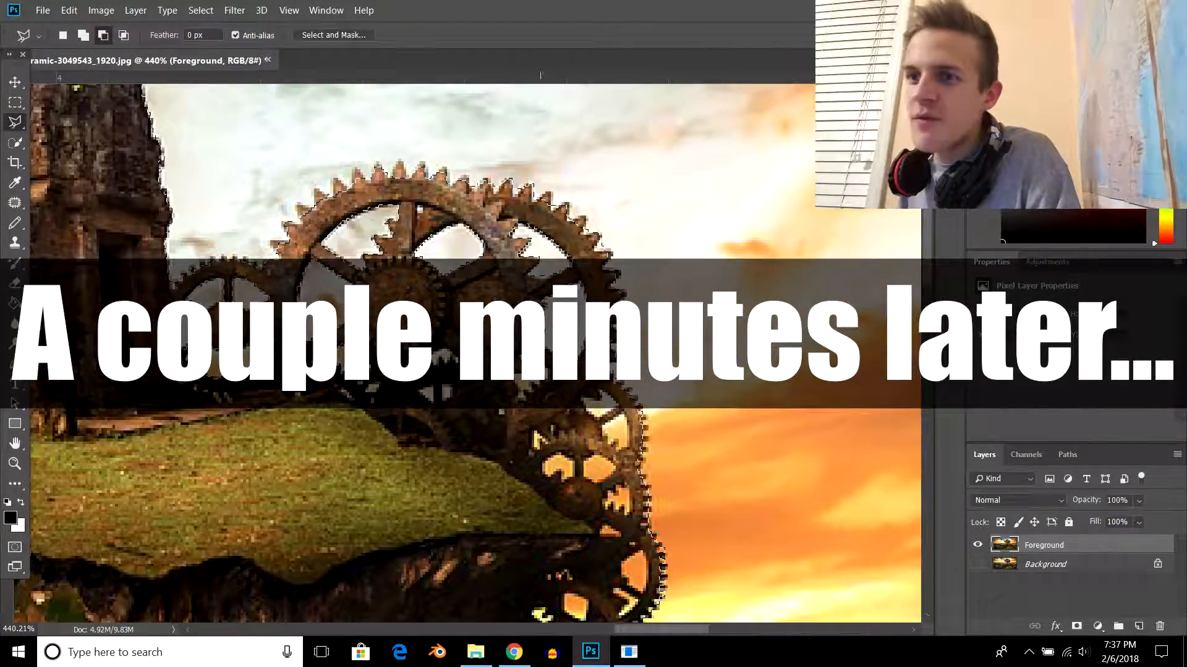
{"action": "scroll", "coordinate": [476, 353], "scroll_direction": "up", "scroll_amount": 1}
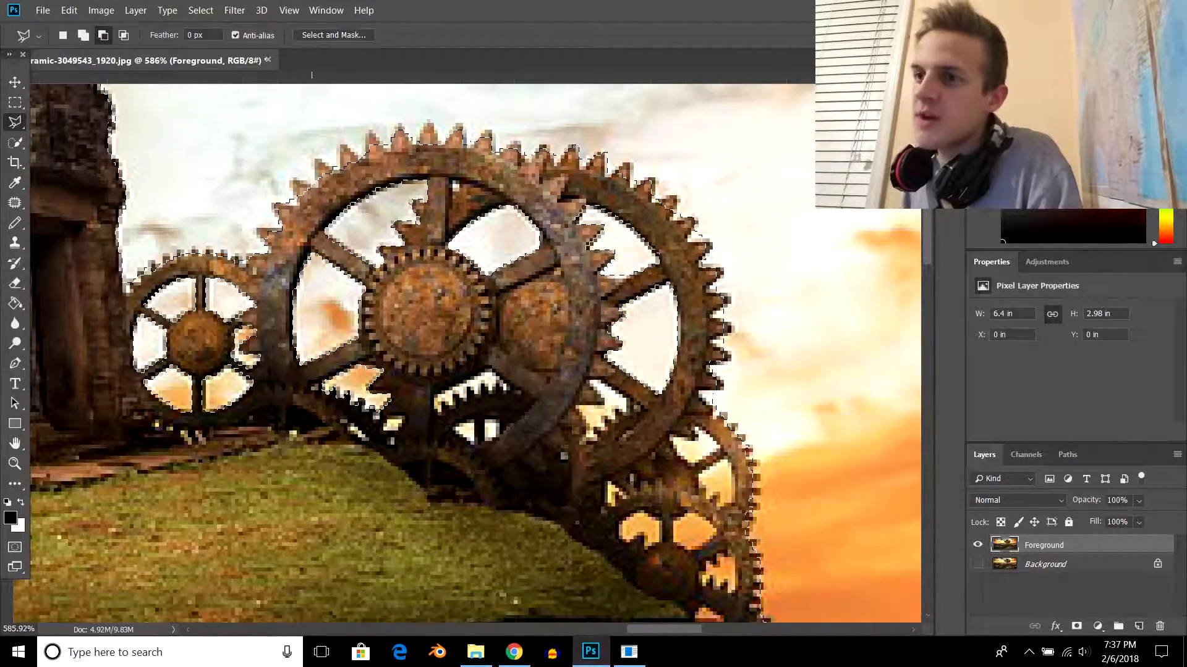
{"action": "scroll", "coordinate": [476, 352], "scroll_direction": "up", "scroll_amount": 5}
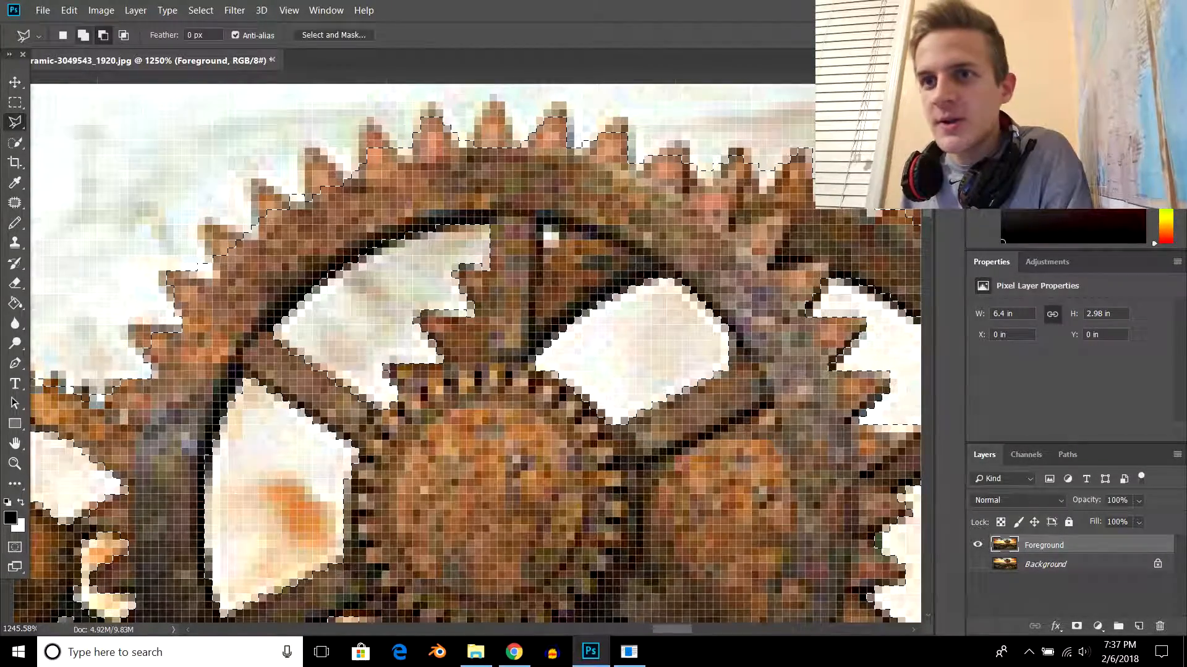
{"action": "left_click", "coordinate": [85, 37]}
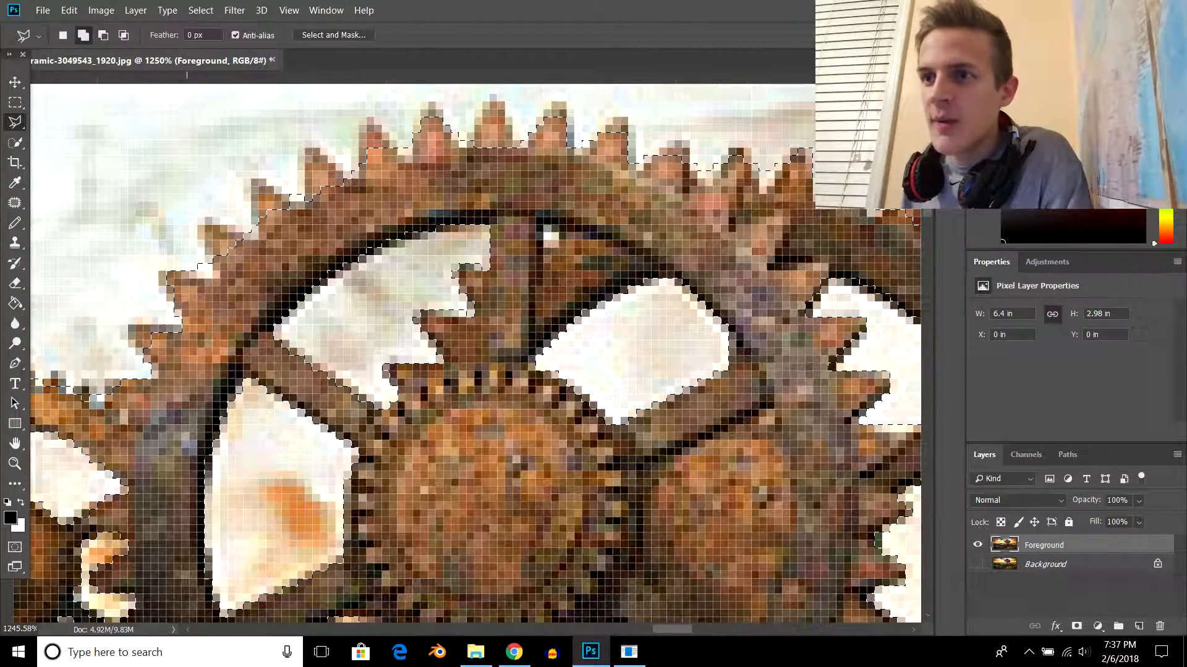
{"action": "scroll", "coordinate": [306, 159], "scroll_direction": "up", "scroll_amount": 4}
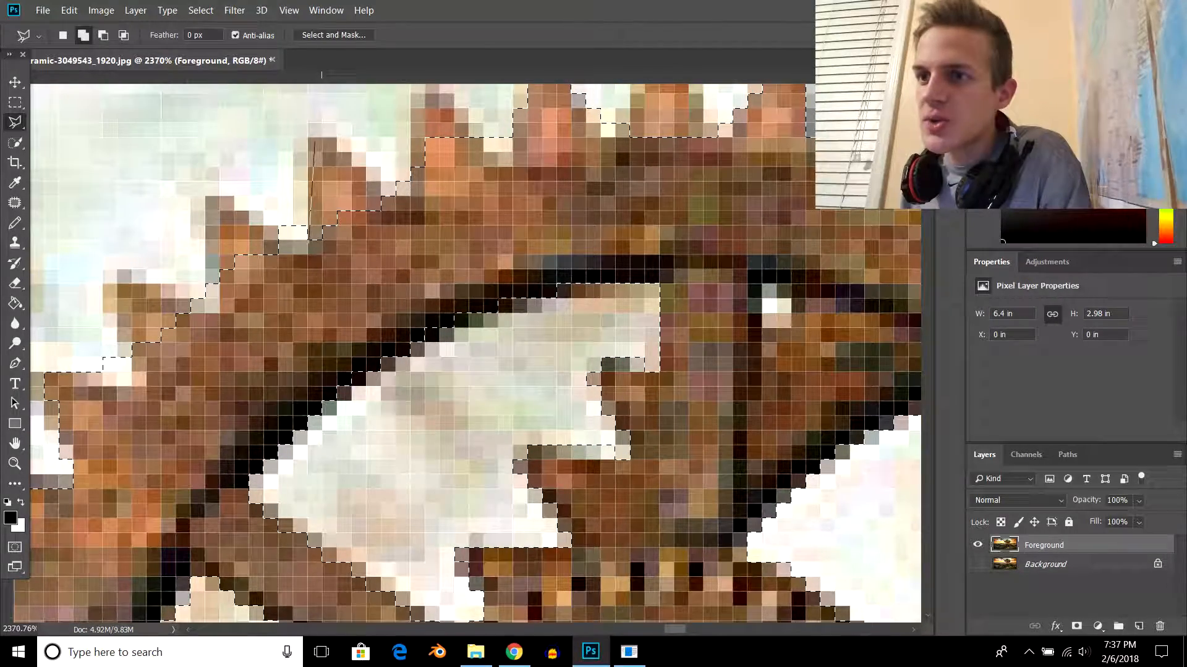
{"action": "left_click", "coordinate": [333, 136]}
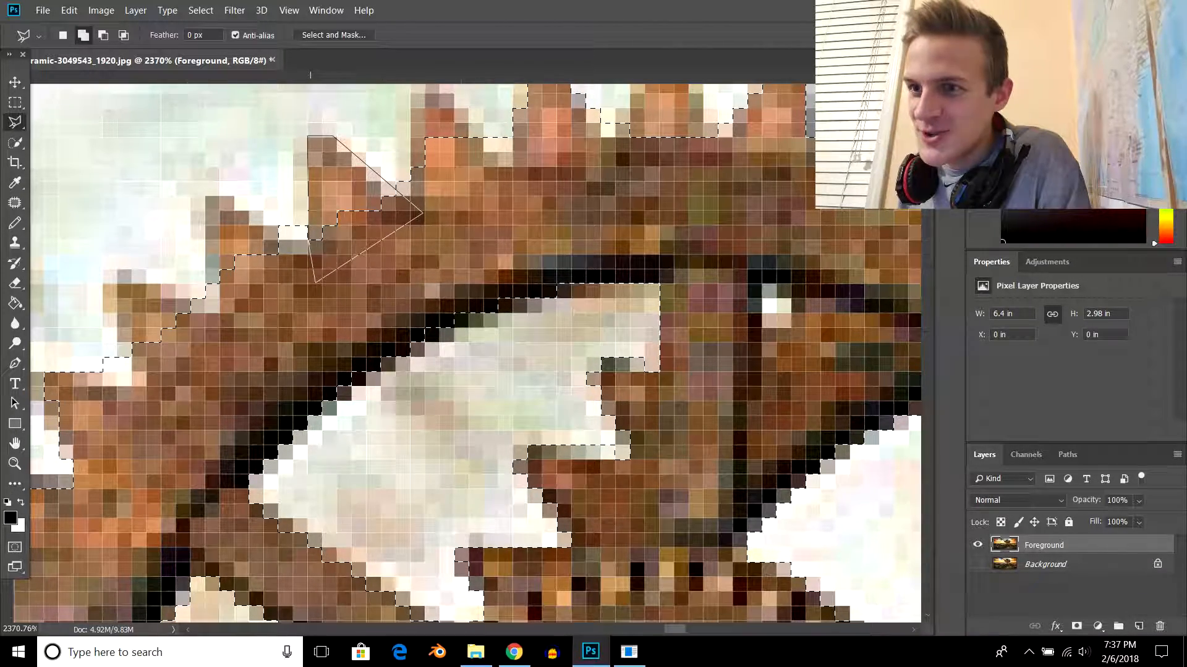
{"action": "left_click", "coordinate": [309, 240]}
{"action": "scroll", "coordinate": [344, 238], "scroll_direction": "down", "scroll_amount": 9}
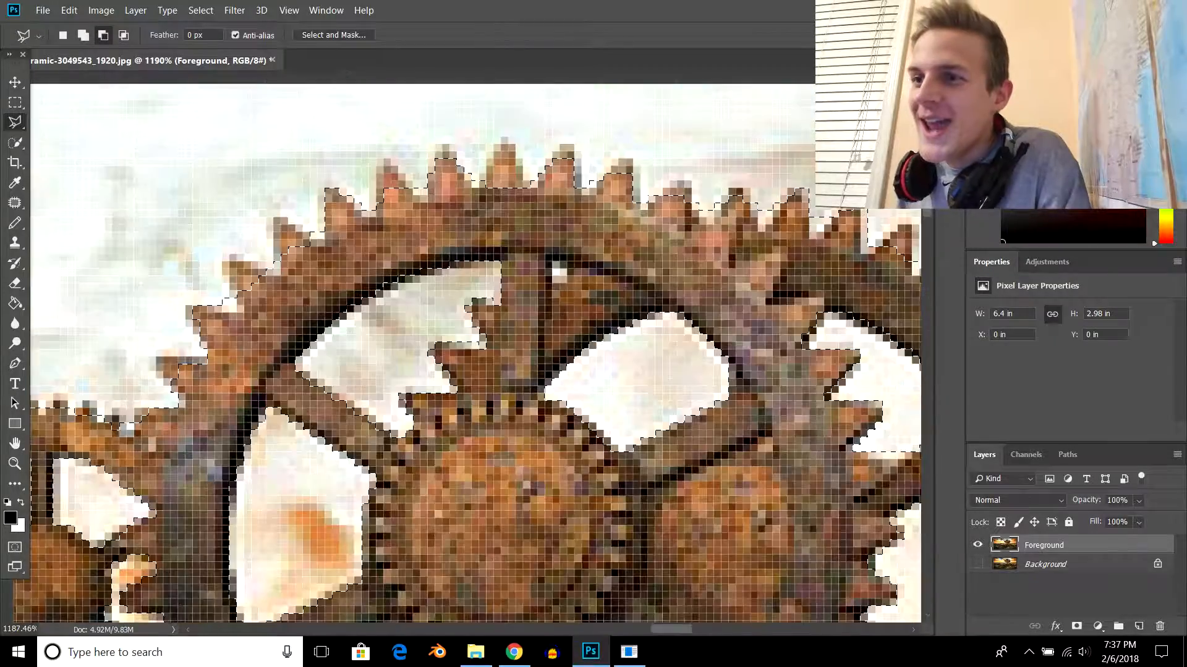
- Add the neighbouring cut-off teeth along the large gear's upper-left rim to the selection
{"action": "scroll", "coordinate": [387, 75], "scroll_direction": "up", "scroll_amount": 6}
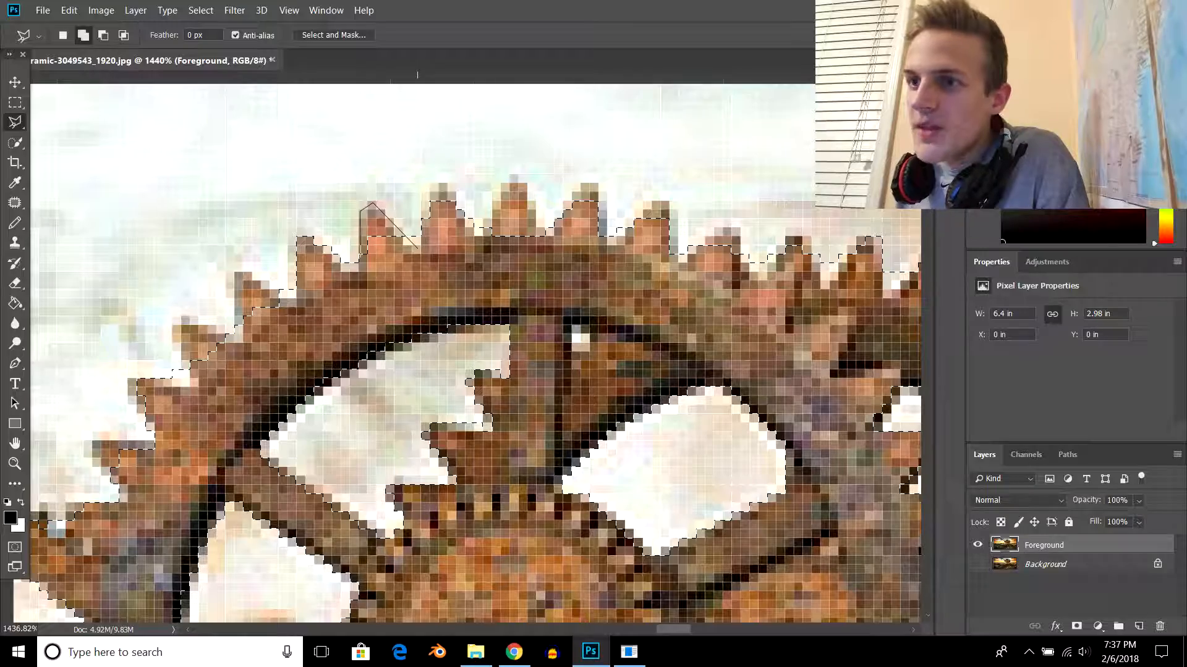
{"action": "left_click", "coordinate": [360, 209]}
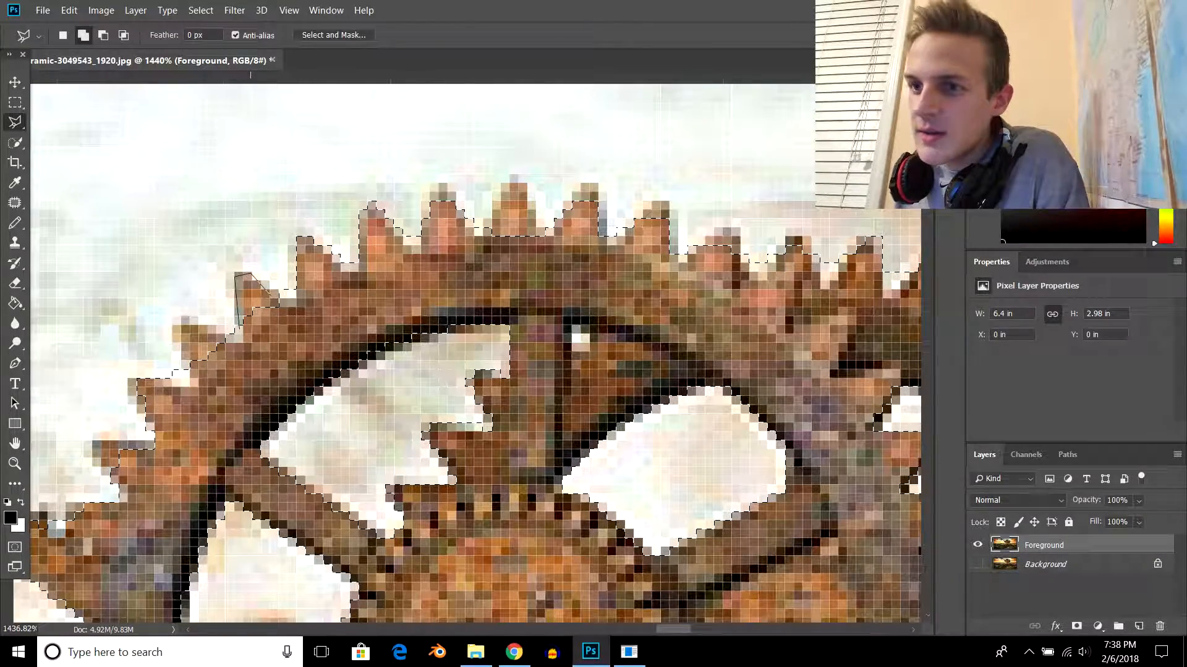
{"action": "scroll", "coordinate": [239, 309], "scroll_direction": "down", "scroll_amount": 5}
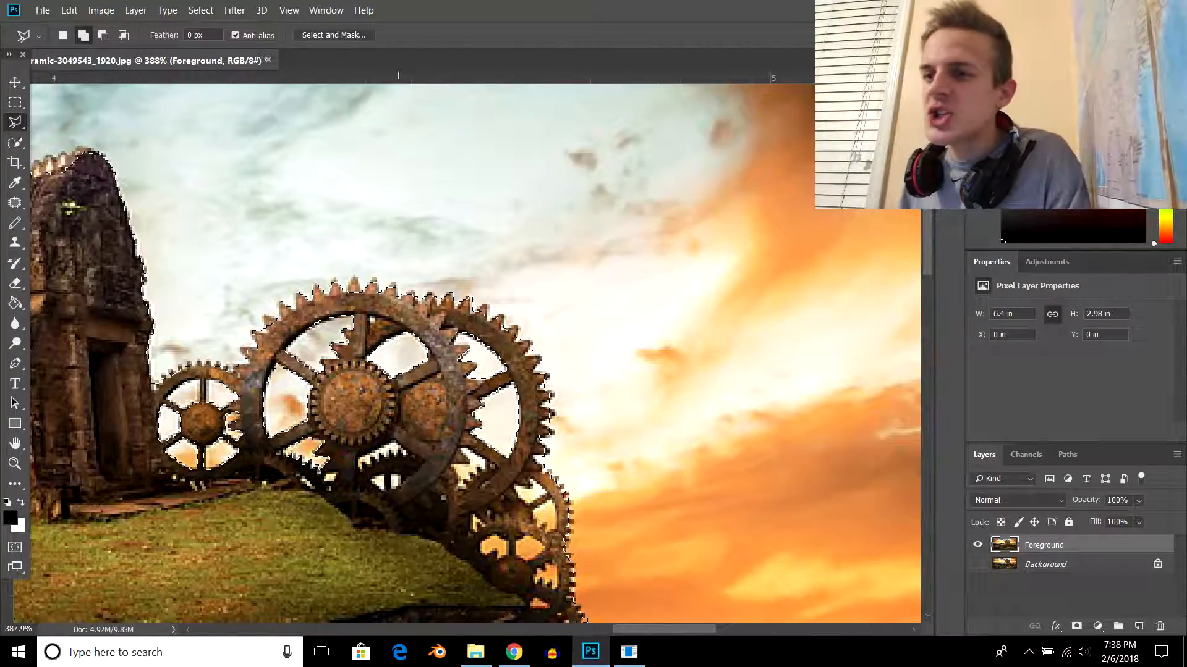
{"action": "scroll", "coordinate": [380, 346], "scroll_direction": "down", "scroll_amount": 5}
{"action": "scroll", "coordinate": [380, 346], "scroll_direction": "down", "scroll_amount": 2}
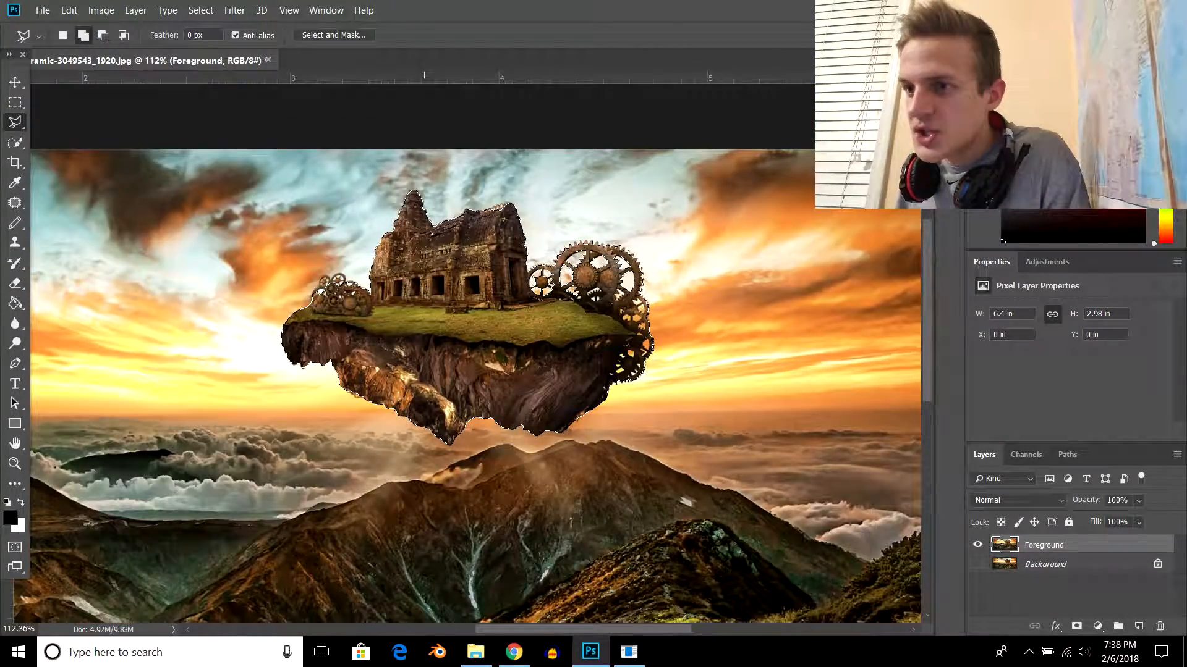
- Add the missing outer parts of the gear cluster at the island's left end to the selection with the Polygonal Lasso tool
{"action": "scroll", "coordinate": [327, 278], "scroll_direction": "up", "scroll_amount": 8}
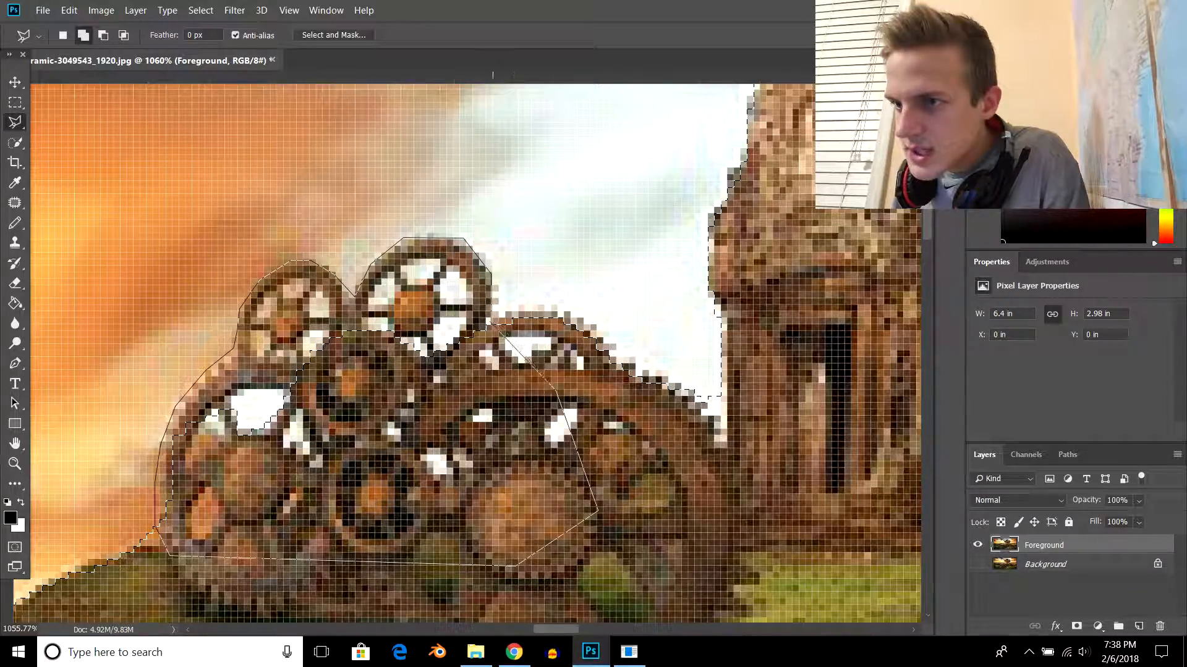
{"action": "left_click", "coordinate": [491, 335]}
{"action": "scroll", "coordinate": [575, 297], "scroll_direction": "down", "scroll_amount": 15}
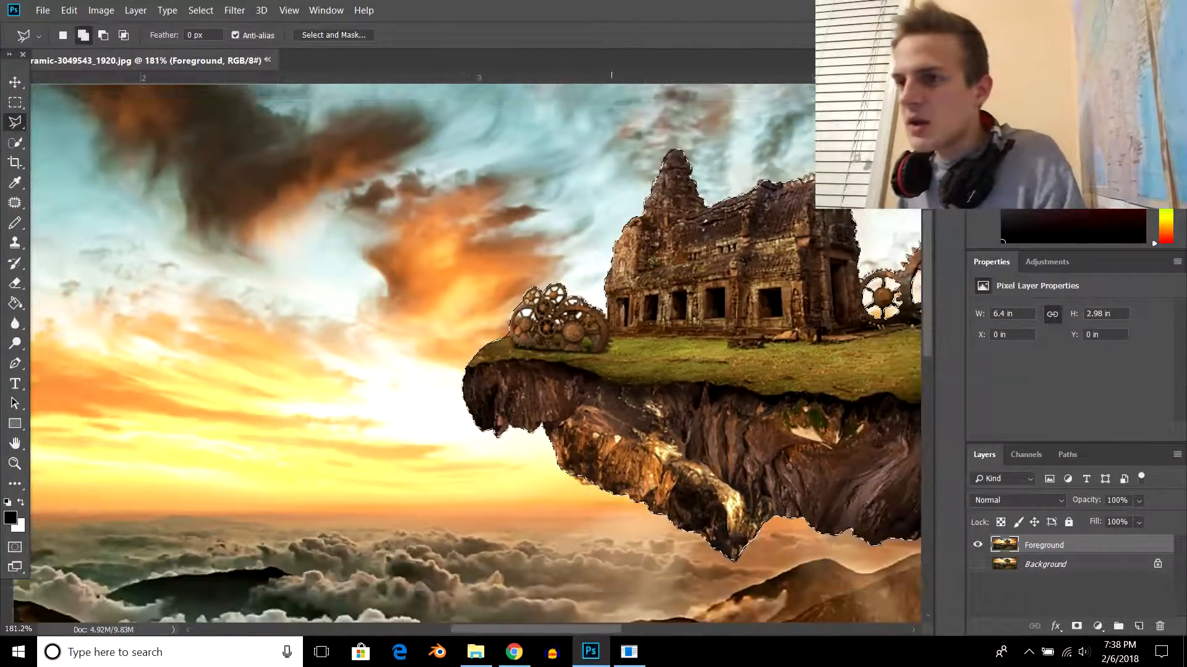
{"action": "scroll", "coordinate": [615, 309], "scroll_direction": "down", "scroll_amount": 2}
{"action": "scroll", "coordinate": [615, 309], "scroll_direction": "up", "scroll_amount": 2}
{"action": "scroll", "coordinate": [510, 322], "scroll_direction": "right", "scroll_amount": 4}
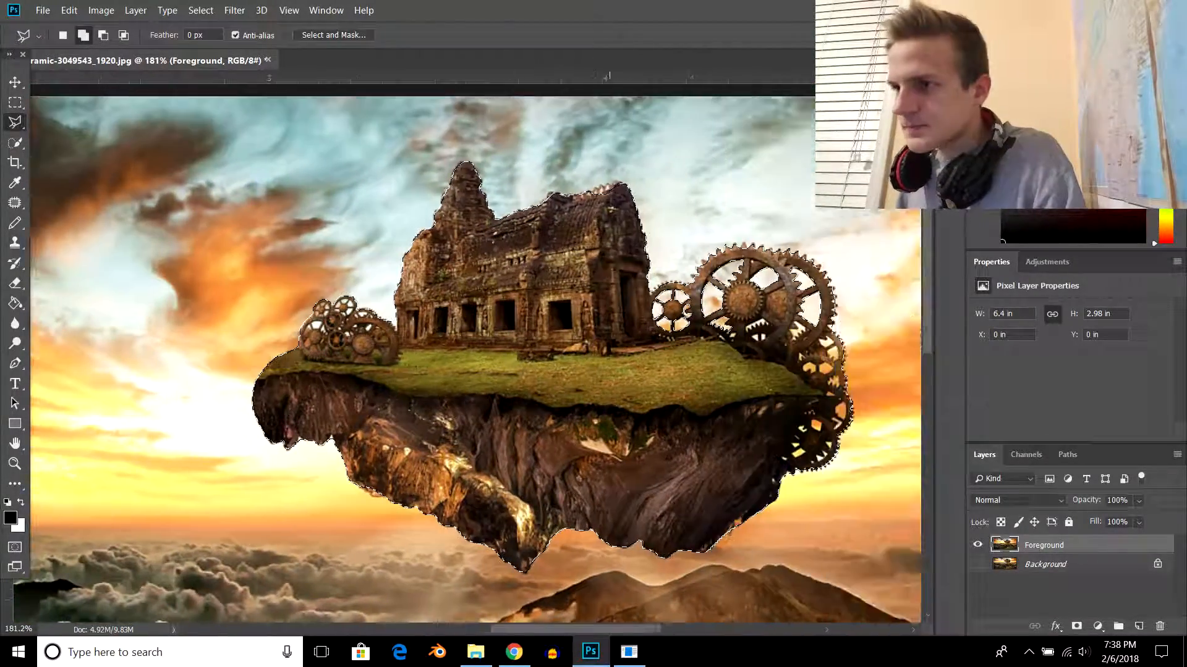
{"action": "scroll", "coordinate": [510, 321], "scroll_direction": "right", "scroll_amount": 2}
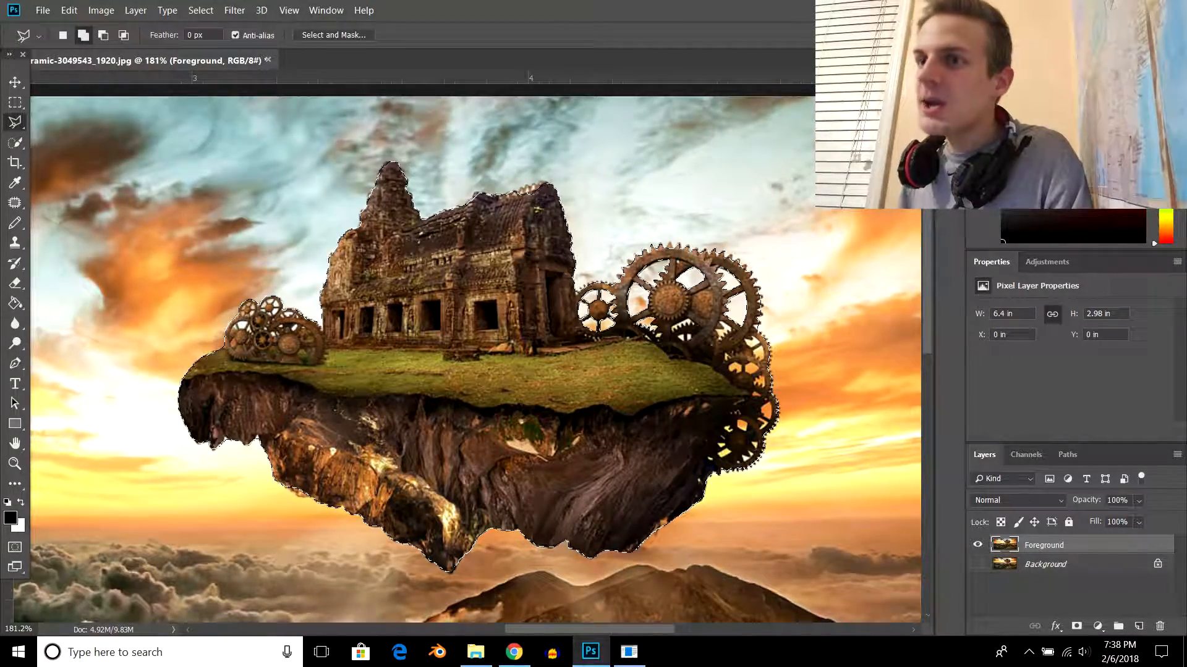
- Open the island selection in Select and Mask and set Smooth to 3 with Feather at 0 px
{"action": "left_click", "coordinate": [334, 35]}
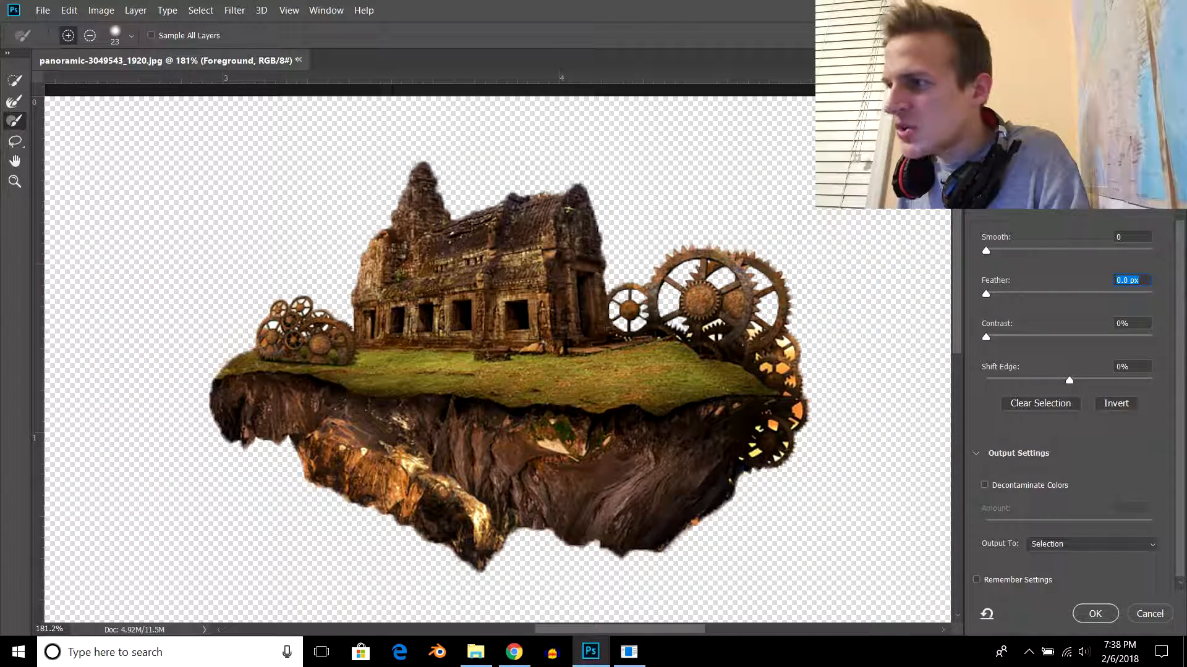
{"action": "left_click_drag", "start_coordinate": [986, 251], "coordinate": [1153, 251]}
{"action": "type", "text": "0"}
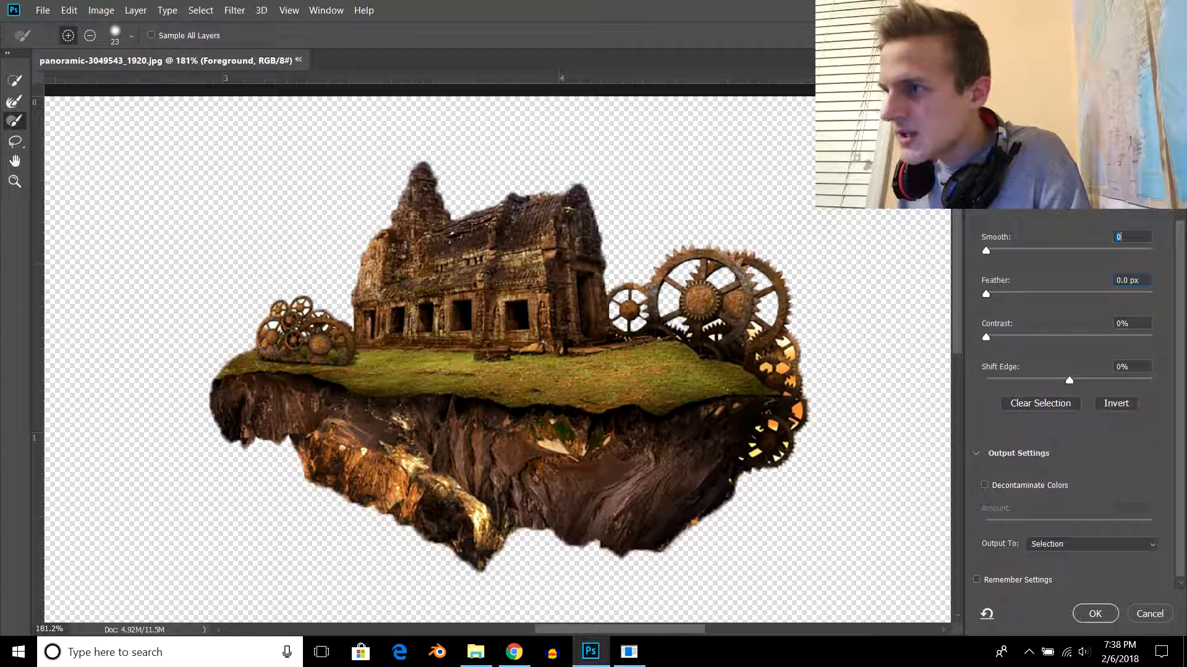
{"action": "key", "text": "Down"}
{"action": "key", "text": "Down"}
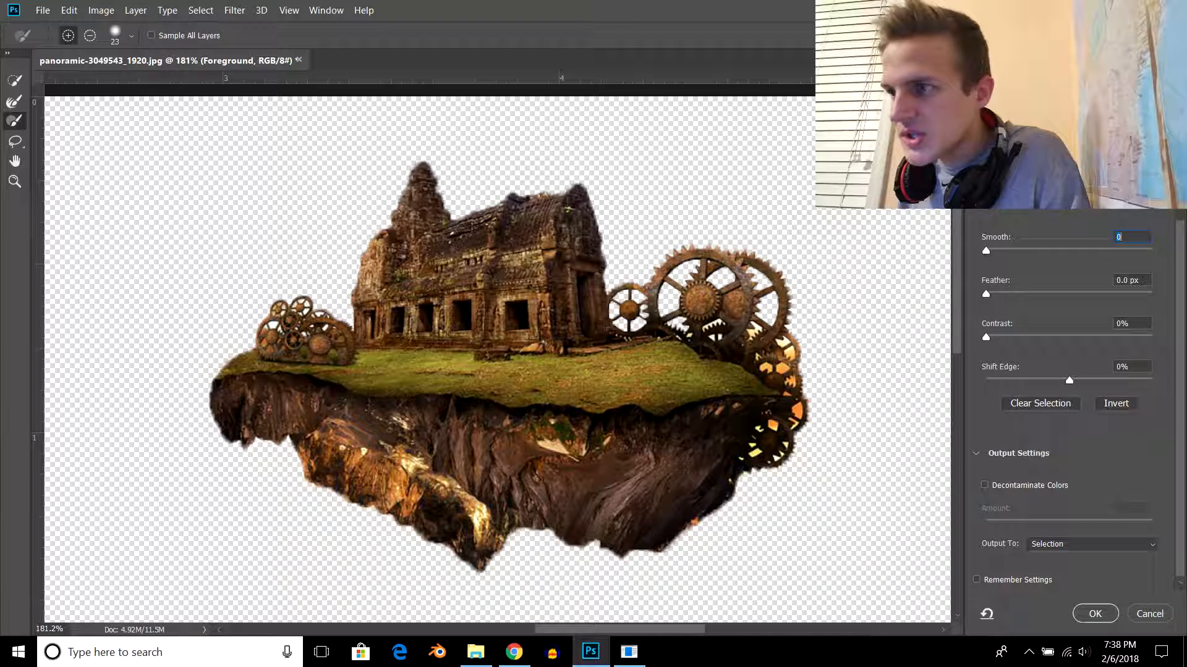
{"action": "mouse_move", "coordinate": [986, 294]}
{"action": "left_mouse_down"}
{"action": "mouse_move", "coordinate": [1045, 294]}
{"action": "mouse_move", "coordinate": [986, 294]}
{"action": "left_mouse_up"}
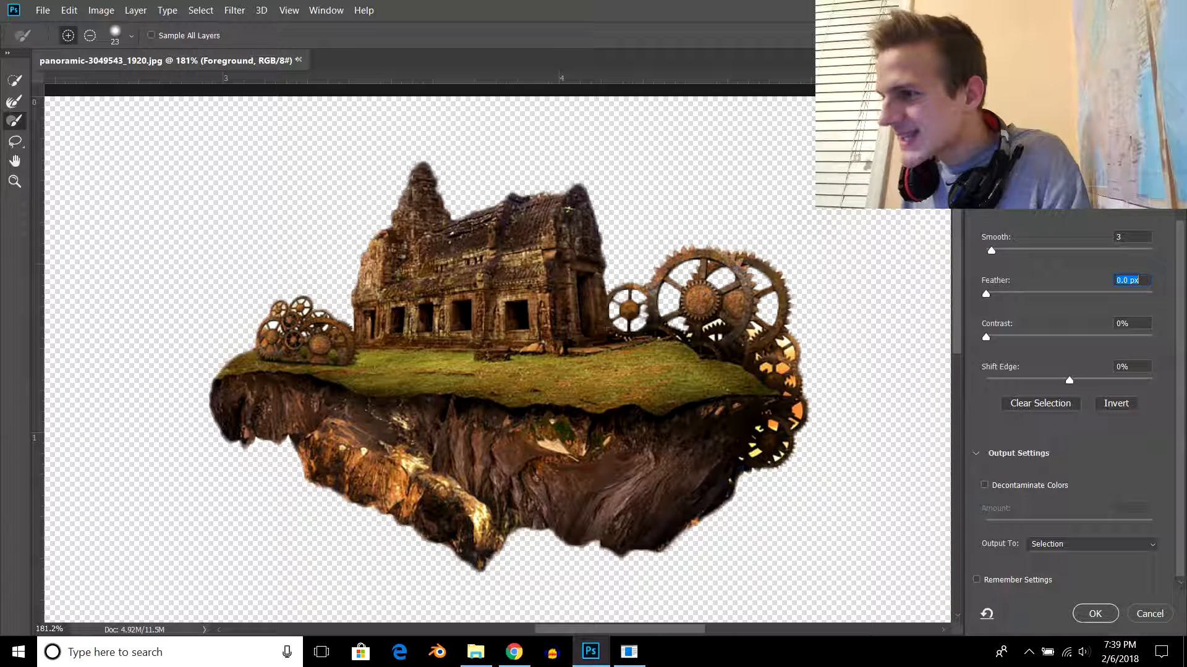
- Output the refined selection as a layer mask on the Foreground layer
{"action": "left_click", "coordinate": [1091, 544]}
{"action": "key", "text": "Down"}
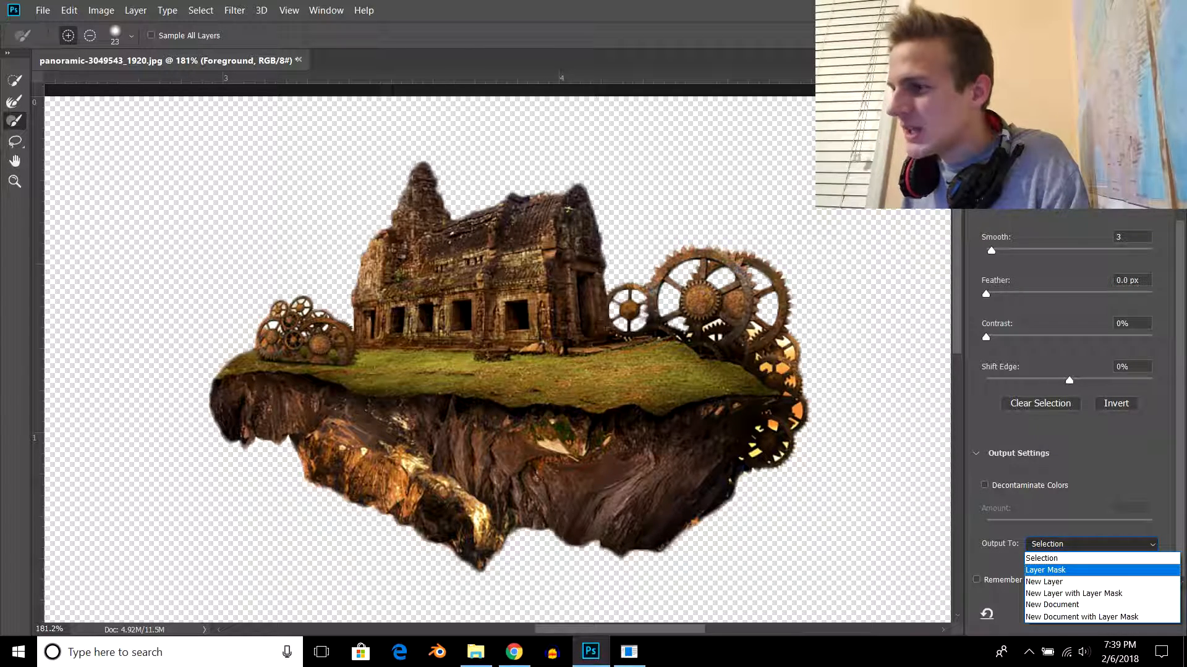
{"action": "key", "text": "Return"}
{"action": "left_click", "coordinate": [1095, 614]}
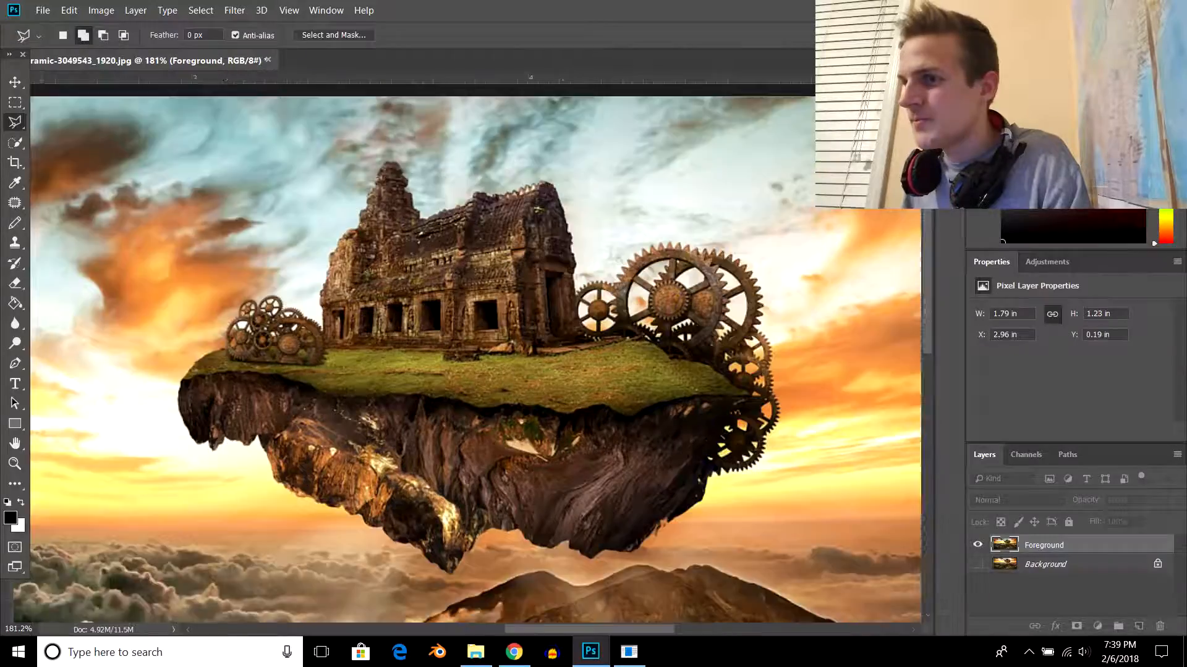
- Show the Background layer, toggling its visibility off and on to check the masked island cutout
{"action": "scroll", "coordinate": [563, 260], "scroll_direction": "down", "scroll_amount": 6}
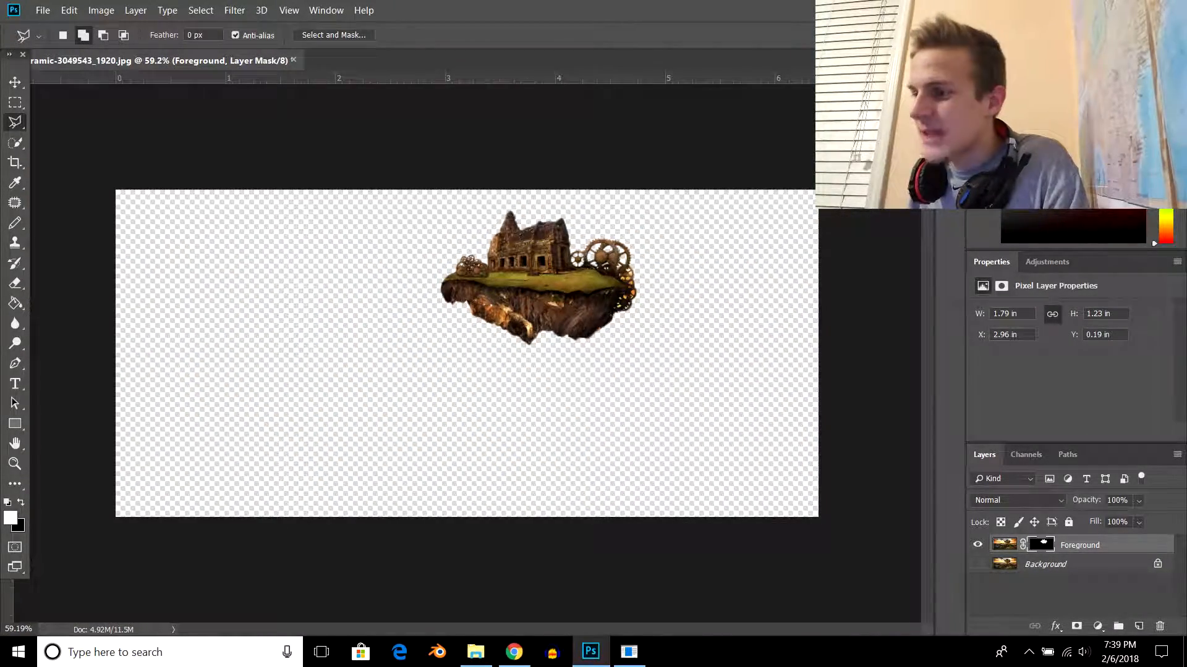
{"action": "left_click", "coordinate": [978, 564]}
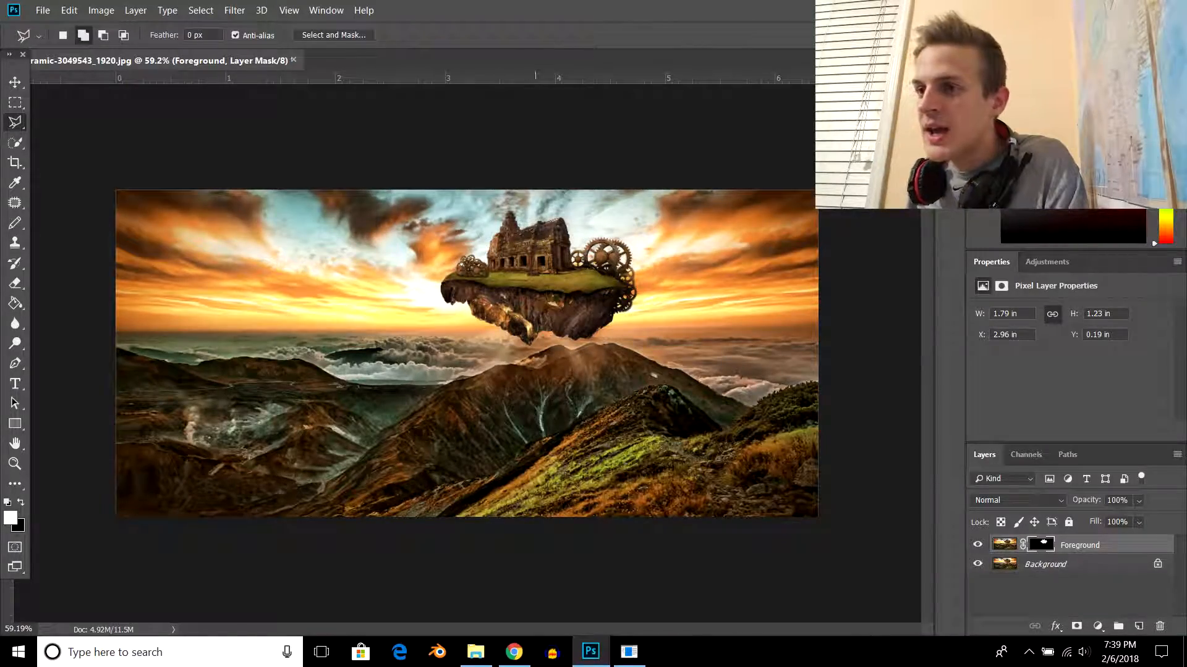
{"action": "scroll", "coordinate": [562, 328], "scroll_direction": "up", "scroll_amount": 3}
{"action": "scroll", "coordinate": [598, 352], "scroll_direction": "up", "scroll_amount": 2}
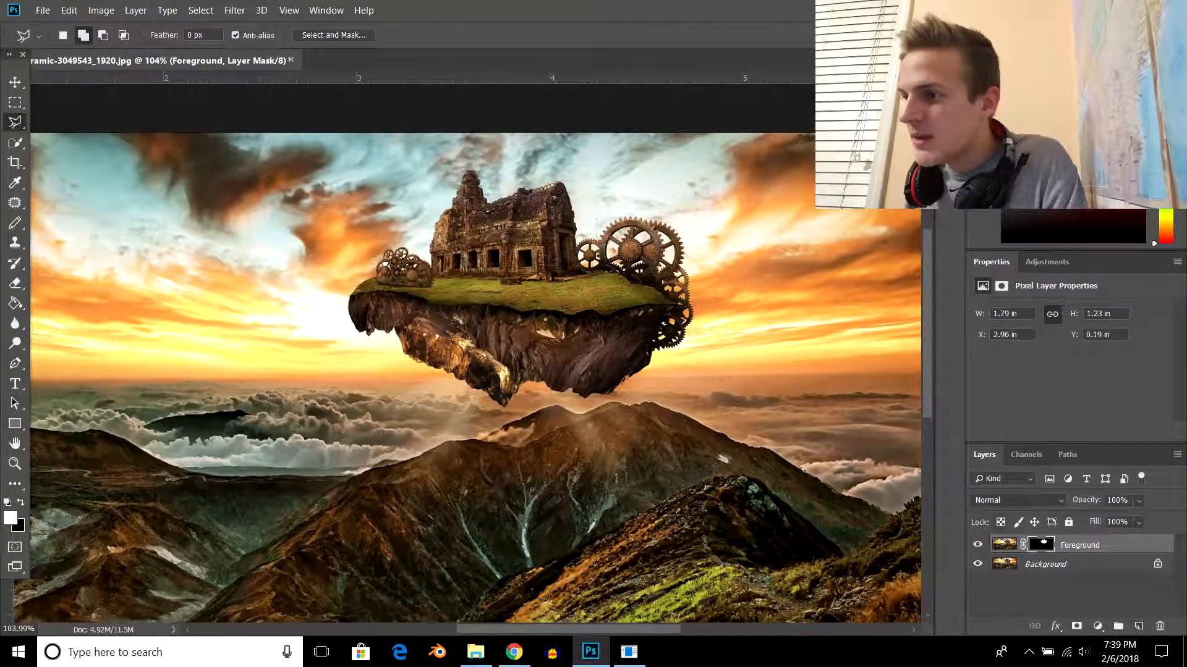
{"action": "left_click", "coordinate": [977, 564]}
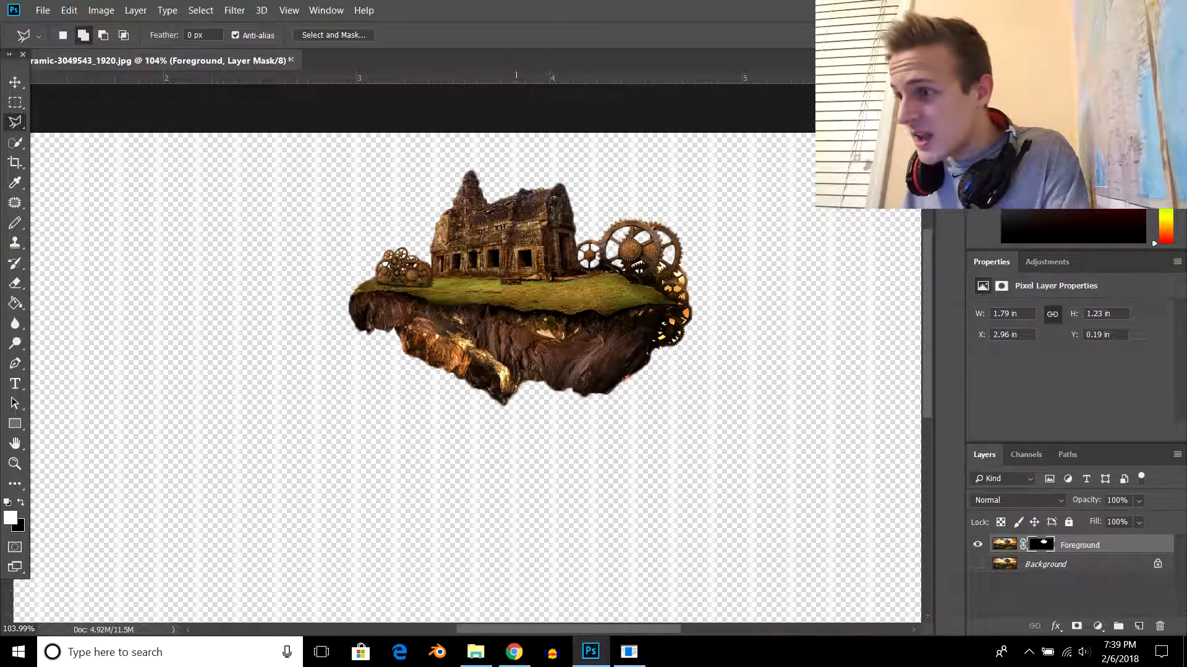
{"action": "left_click", "coordinate": [977, 564]}
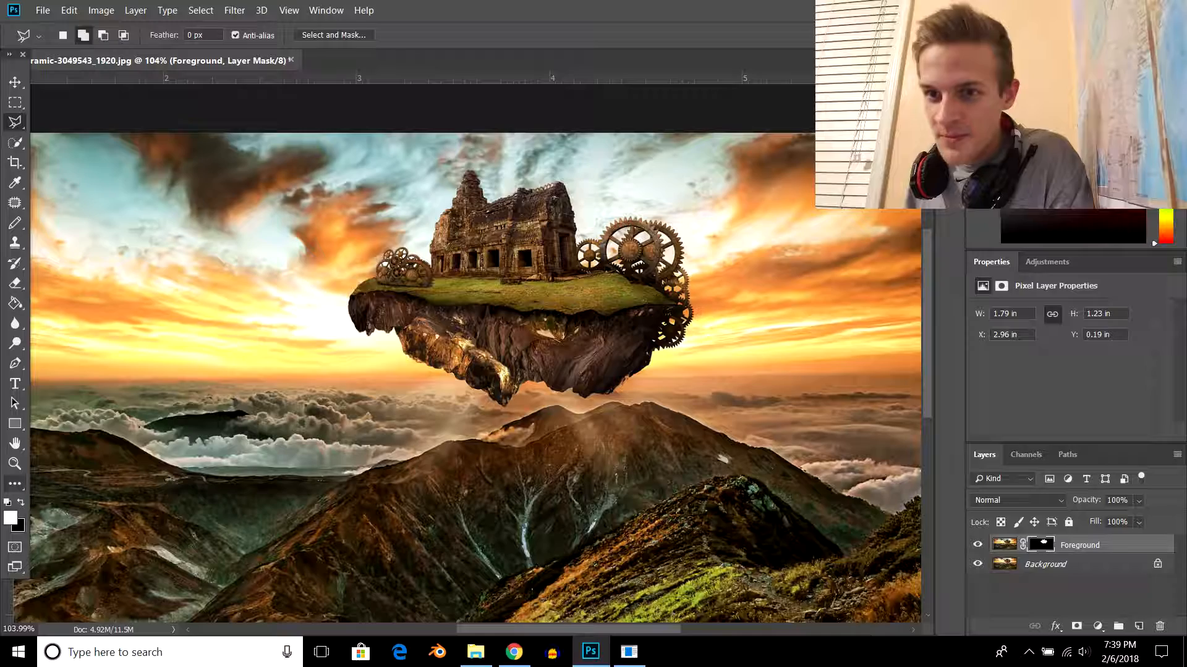
- Add the white 75 pt text HELP ME across the sky over the island and shift it slightly upward
{"action": "left_click", "coordinate": [14, 383]}
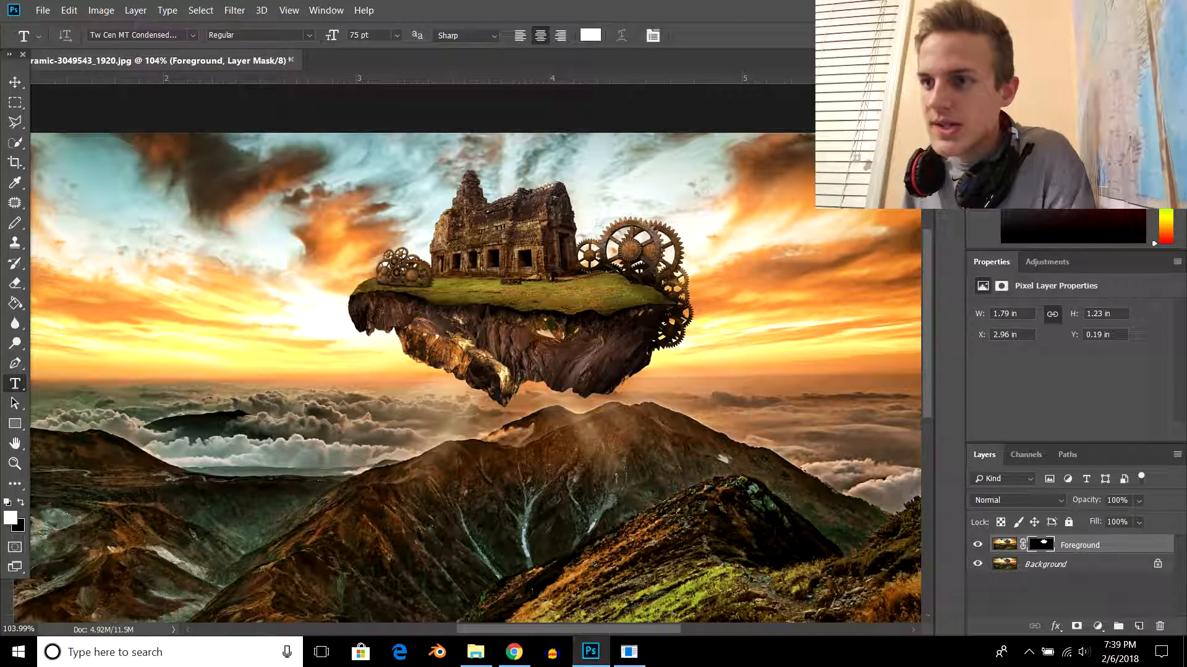
{"action": "left_click_drag", "start_coordinate": [164, 166], "coordinate": [886, 414]}
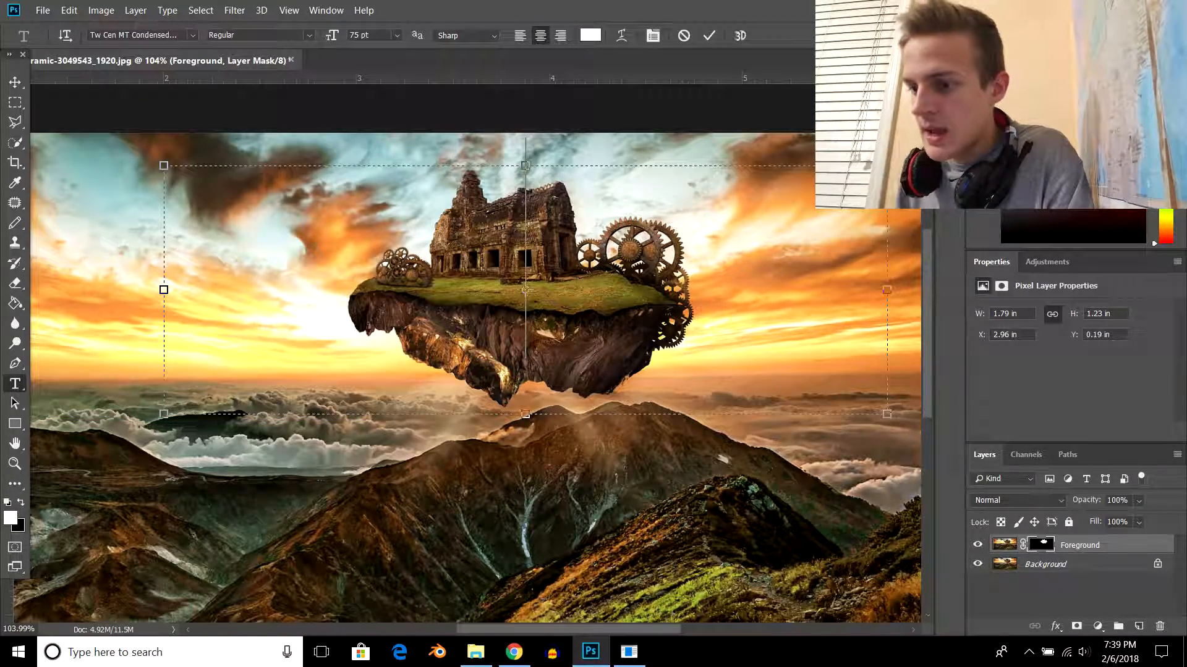
{"action": "type", "text": "help"}
{"action": "key", "text": "BackSpace"}
{"action": "key", "text": "BackSpace"}
{"action": "key", "text": "BackSpace"}
{"action": "key", "text": "BackSpace"}
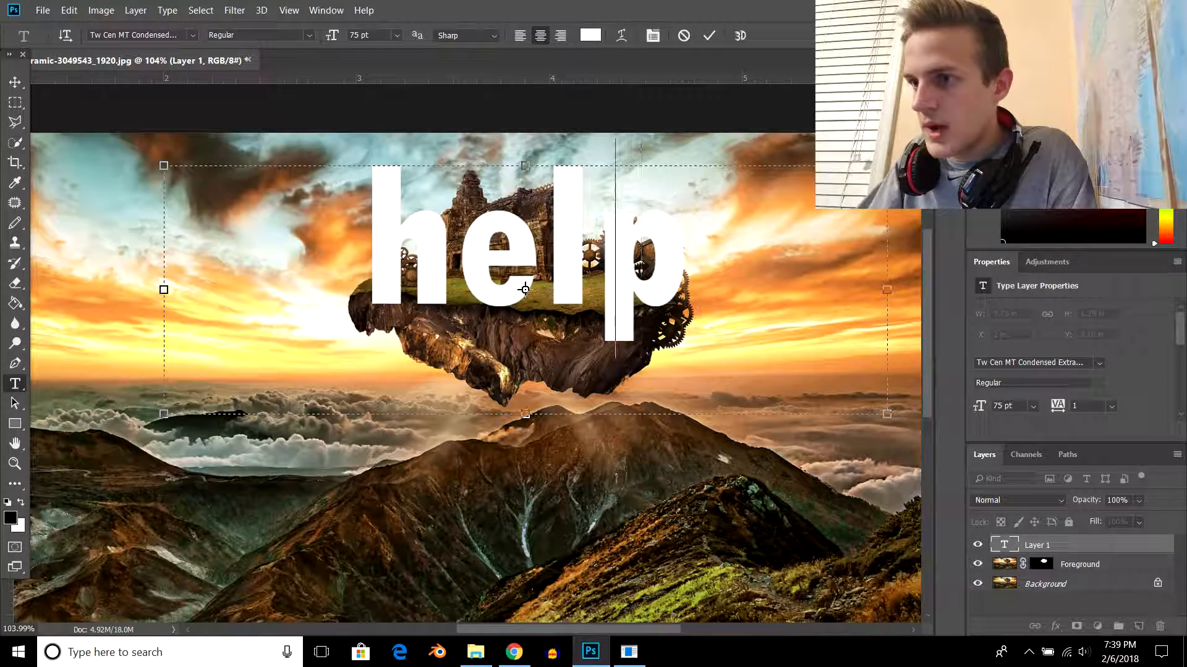
{"action": "type", "text": "HELP ME"}
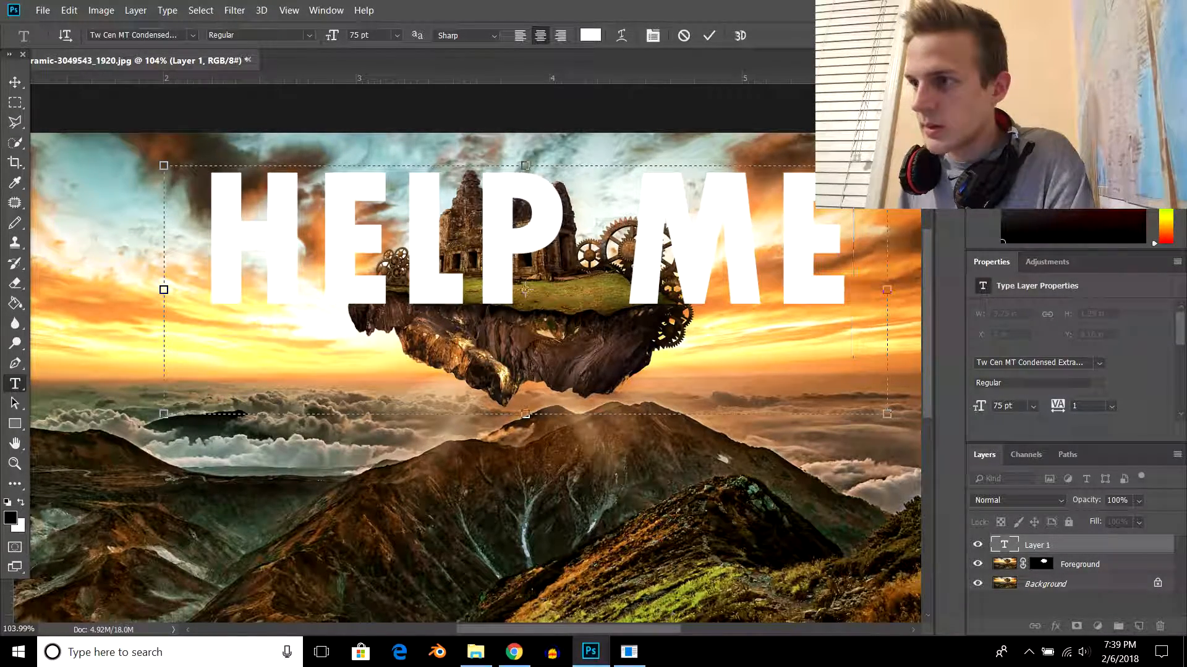
{"action": "key", "text": "ctrl+Return"}
{"action": "key", "text": "v"}
{"action": "mouse_move", "coordinate": [524, 290]}
{"action": "left_mouse_down"}
{"action": "mouse_move", "coordinate": [525, 269]}
{"action": "mouse_move", "coordinate": [525, 281]}
{"action": "left_mouse_up"}
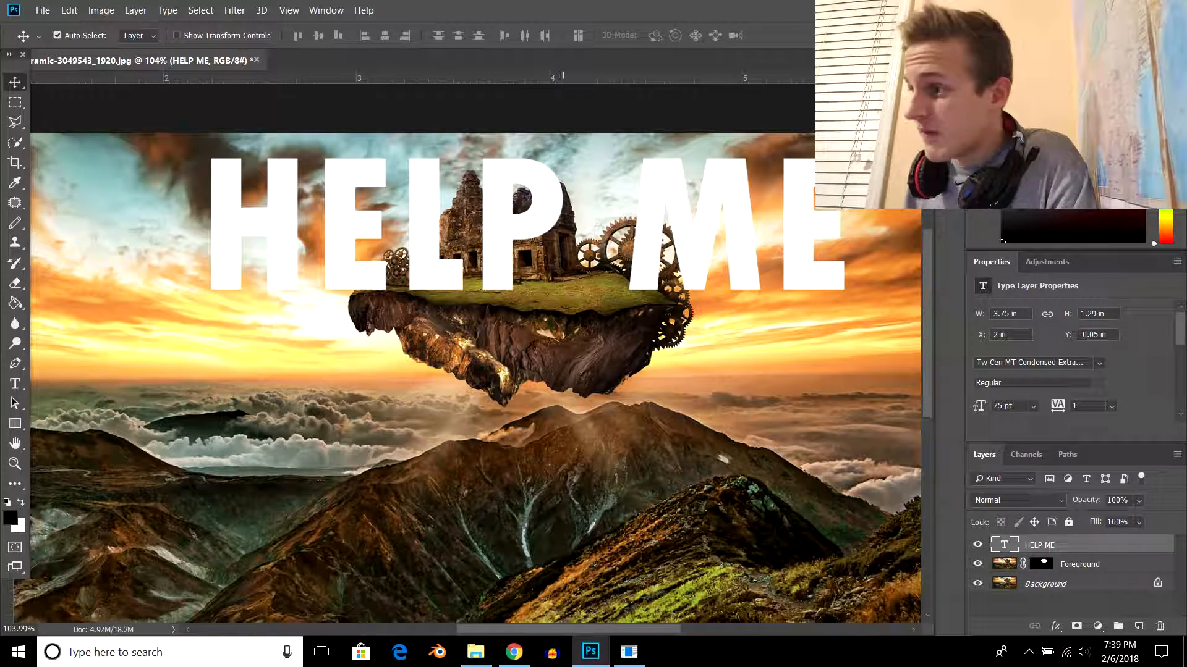
- Place the HELP ME text layer between the Foreground and Background layers, and make Foreground the active layer
{"action": "left_click_drag", "start_coordinate": [1051, 545], "coordinate": [1051, 573]}
{"action": "left_click", "coordinate": [1050, 584]}
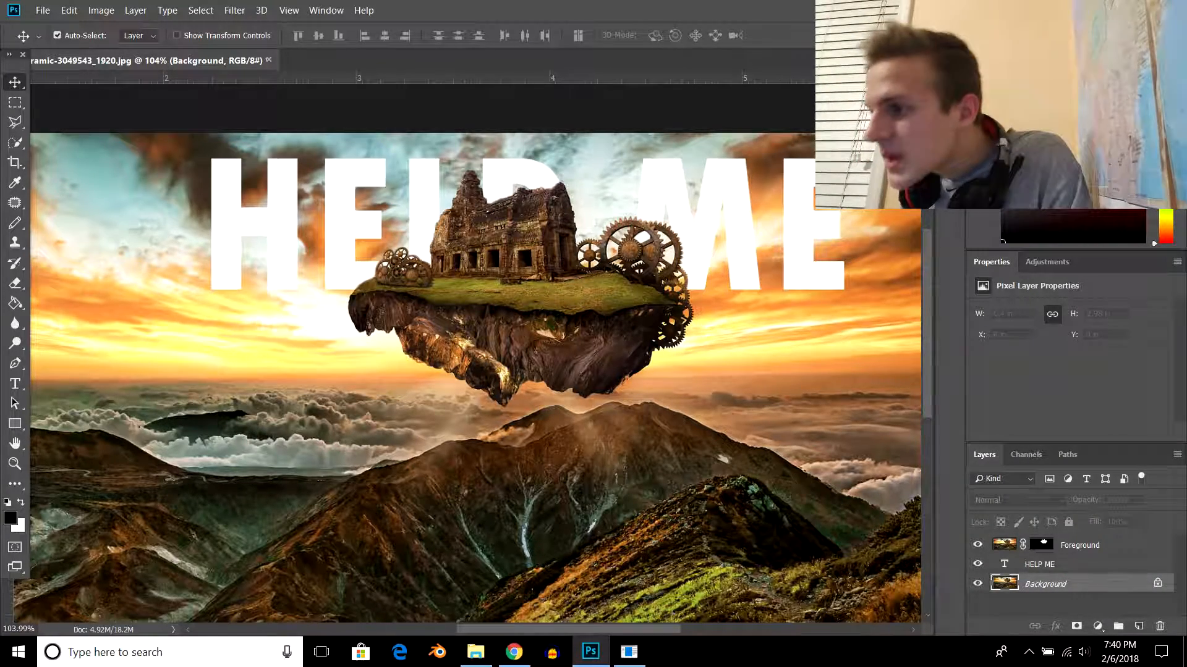
{"action": "left_click", "coordinate": [1080, 545]}
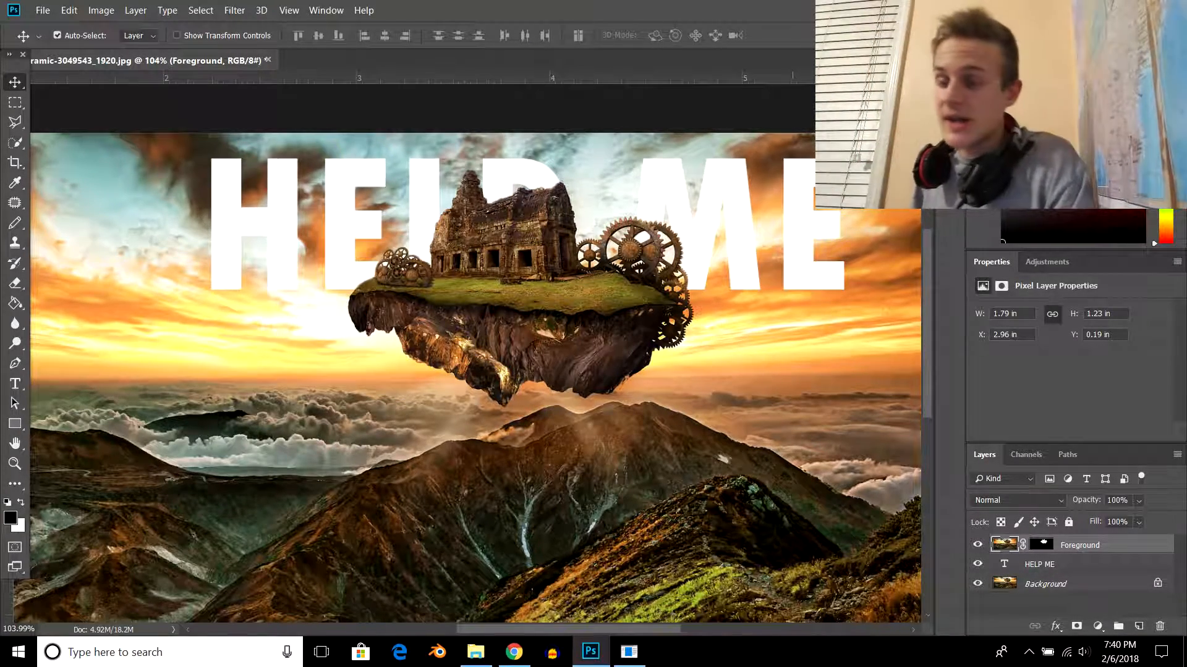
- Move the HELP ME text up to about Y -0.14 in, near the image's upper edge, and shift it slightly left behind the island
{"action": "scroll", "coordinate": [668, 316], "scroll_direction": "down", "scroll_amount": 3}
{"action": "scroll", "coordinate": [654, 337], "scroll_direction": "up", "scroll_amount": 3}
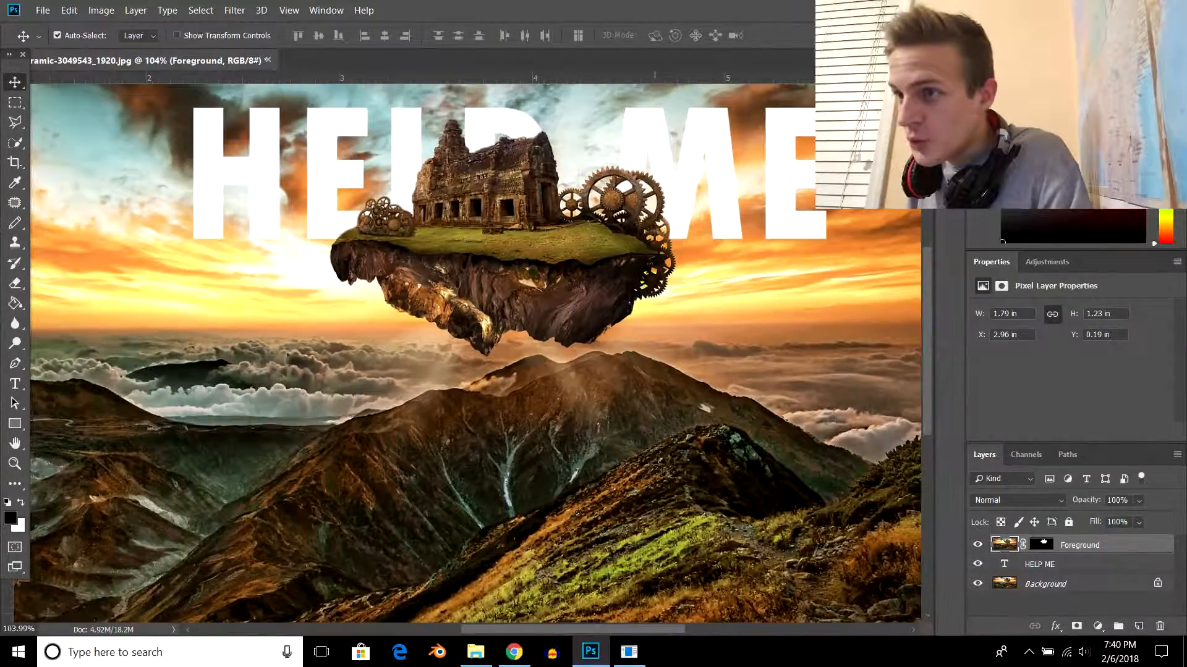
{"action": "scroll", "coordinate": [655, 337], "scroll_direction": "up", "scroll_amount": 1}
{"action": "left_click_drag", "start_coordinate": [331, 154], "coordinate": [327, 128]}
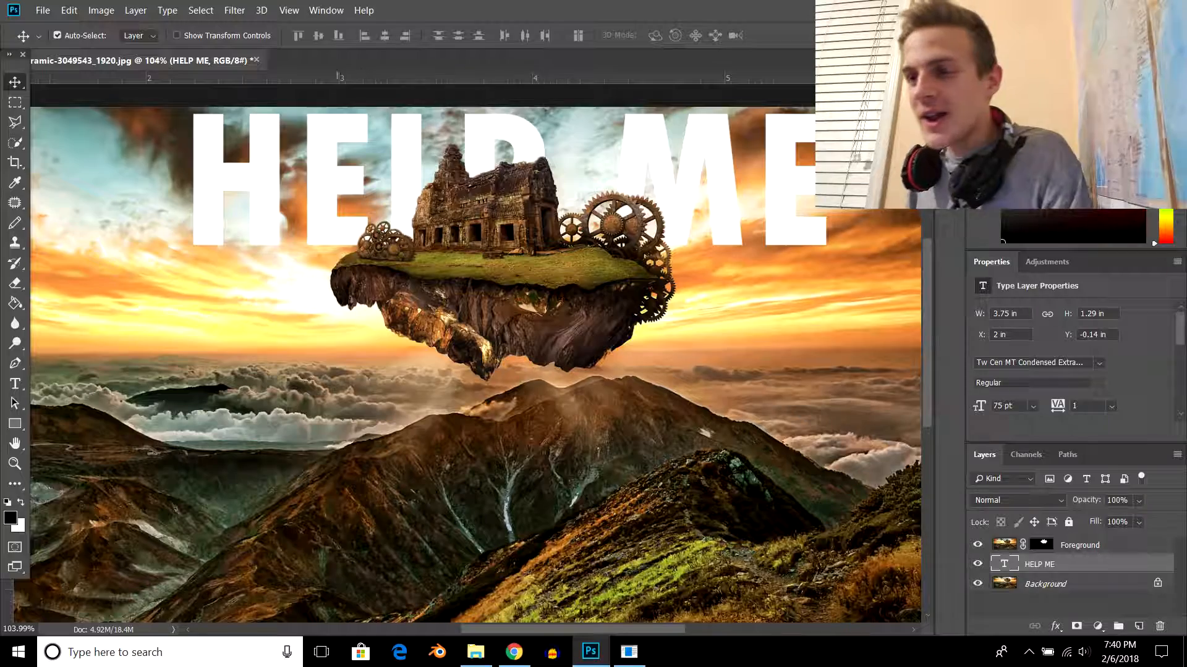
{"action": "left_click_drag", "start_coordinate": [412, 121], "coordinate": [385, 120]}
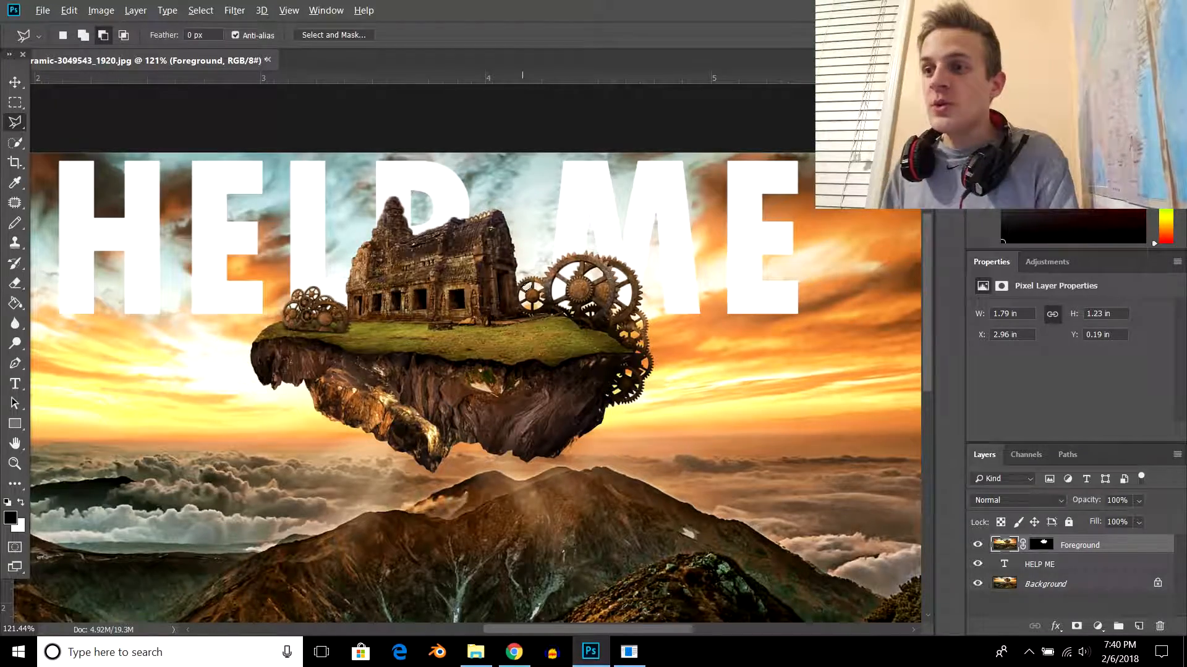
{"action": "scroll", "coordinate": [527, 287], "scroll_direction": "down", "scroll_amount": 5}
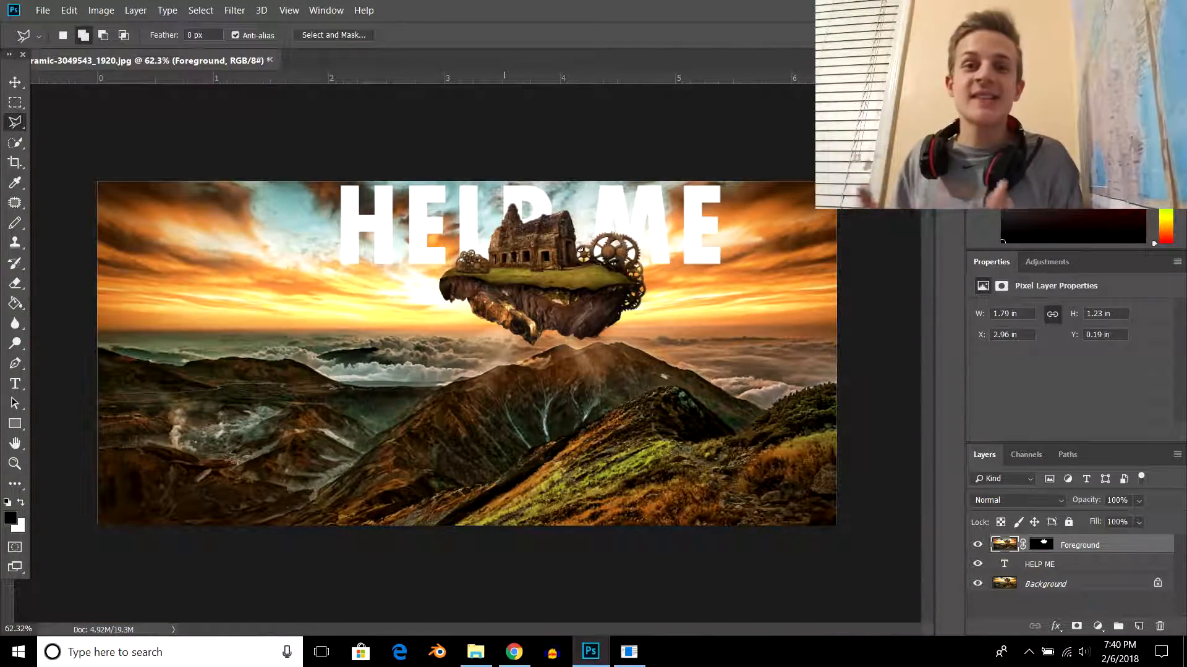